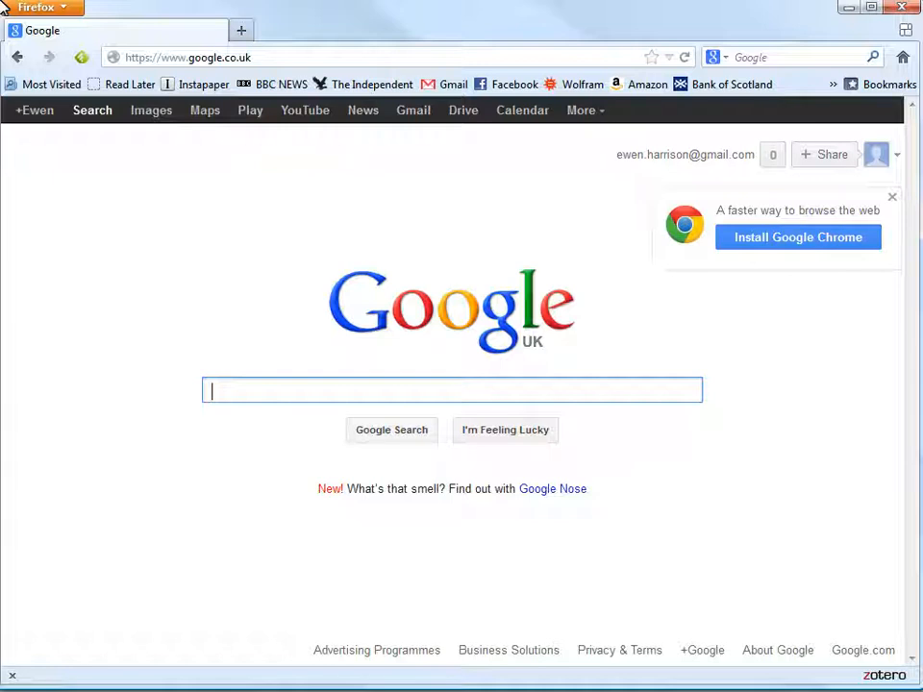
# Search Google for "r" and open the site of The R Project for Statistical Computing
pyautogui.write('r')
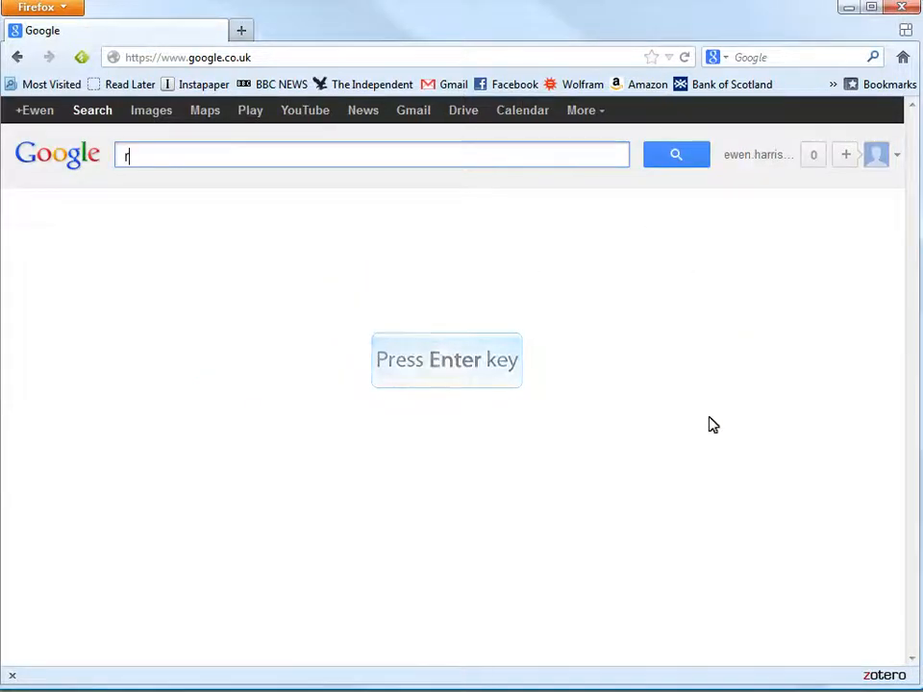
pyautogui.press('Return')
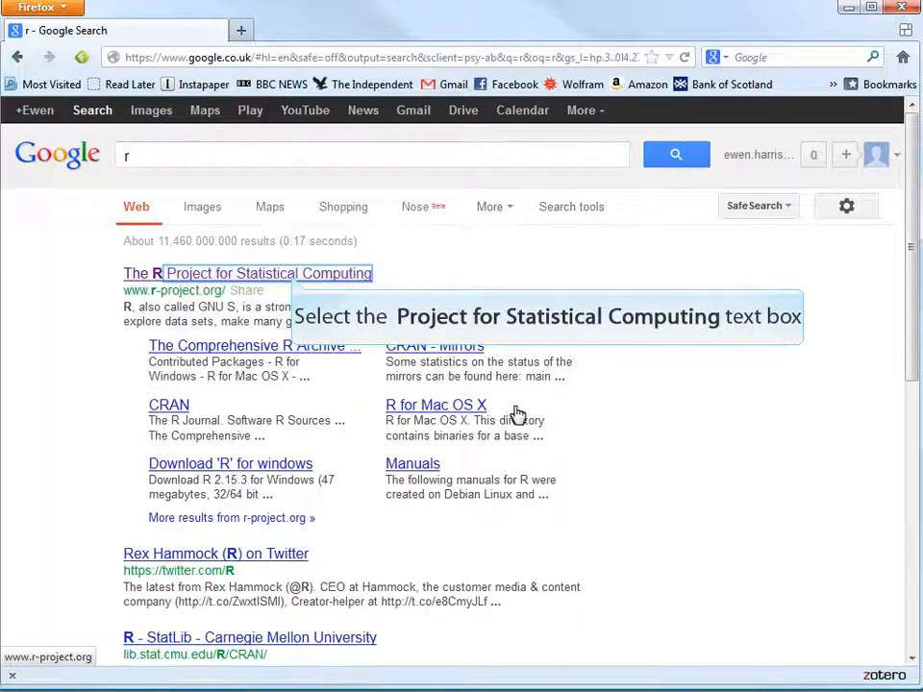
pyautogui.click(293, 276)
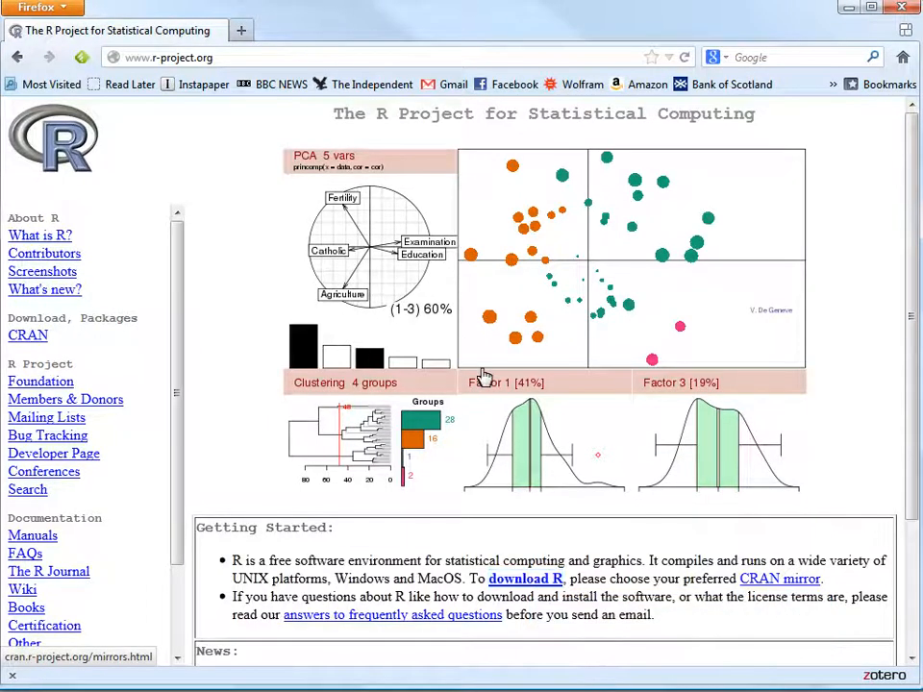
# Go to the R download mirrors and open the UK mirror of St Andrews University
pyautogui.click(532, 582)
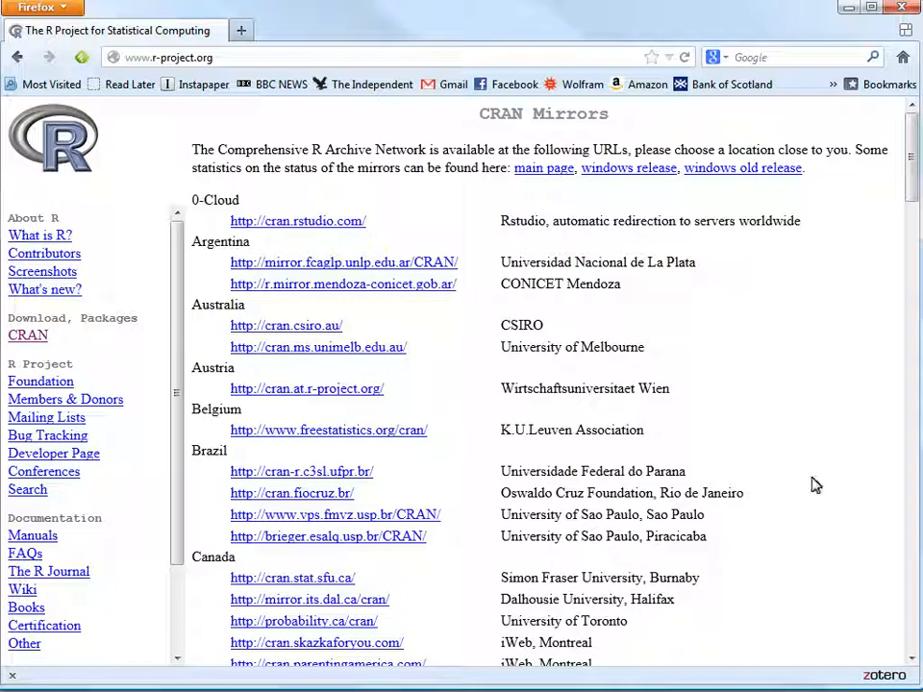
pyautogui.moveTo(912, 164); pyautogui.dragTo(913, 532)
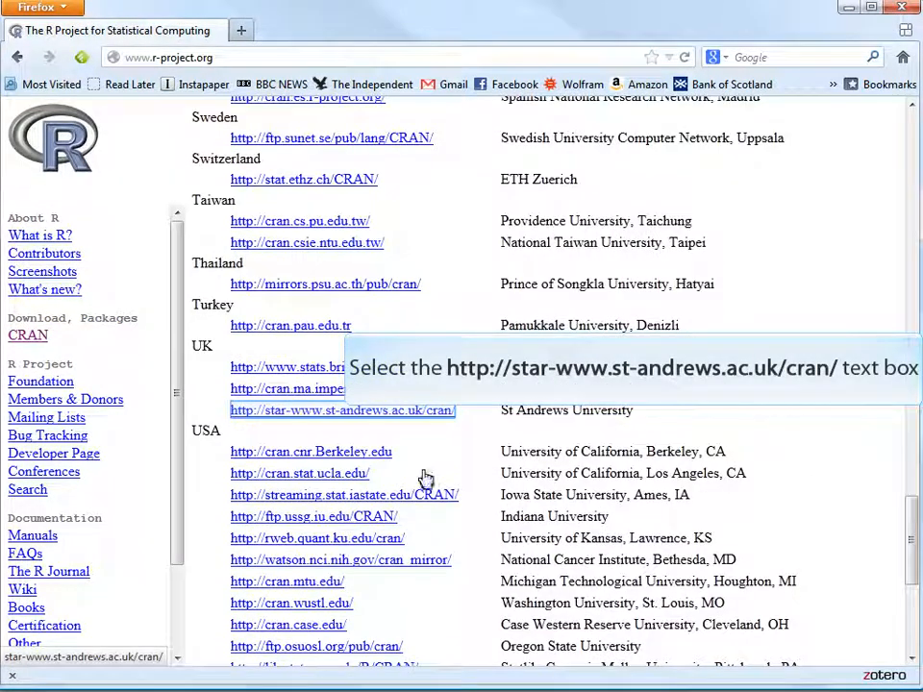
pyautogui.click(416, 410)
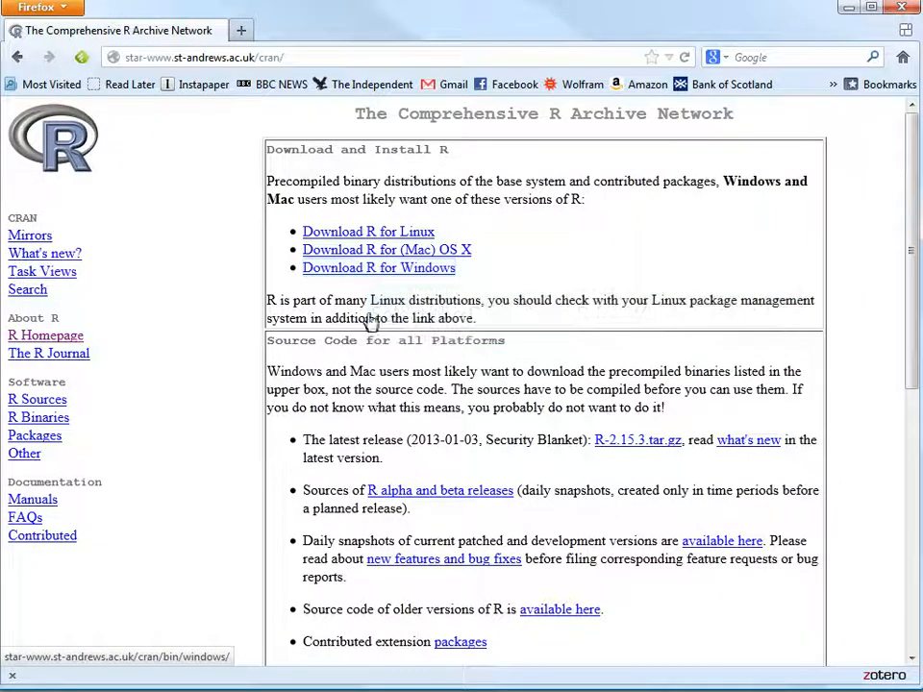
# Download the first-time Windows installer R-2.15.3-win.exe and save it in the R folder inside Datasurg
pyautogui.click(371, 271)
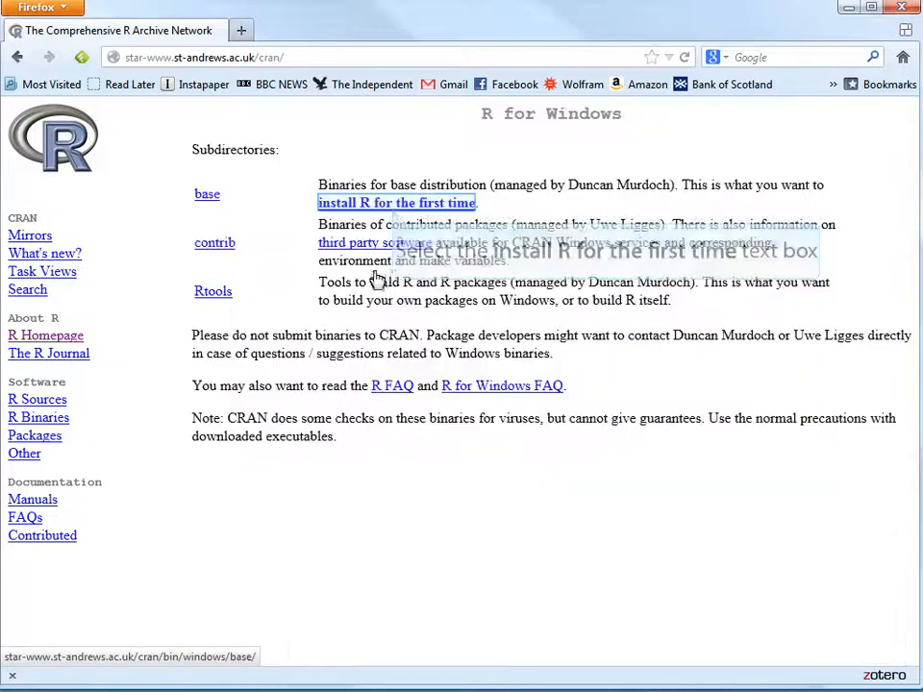
pyautogui.click(395, 208)
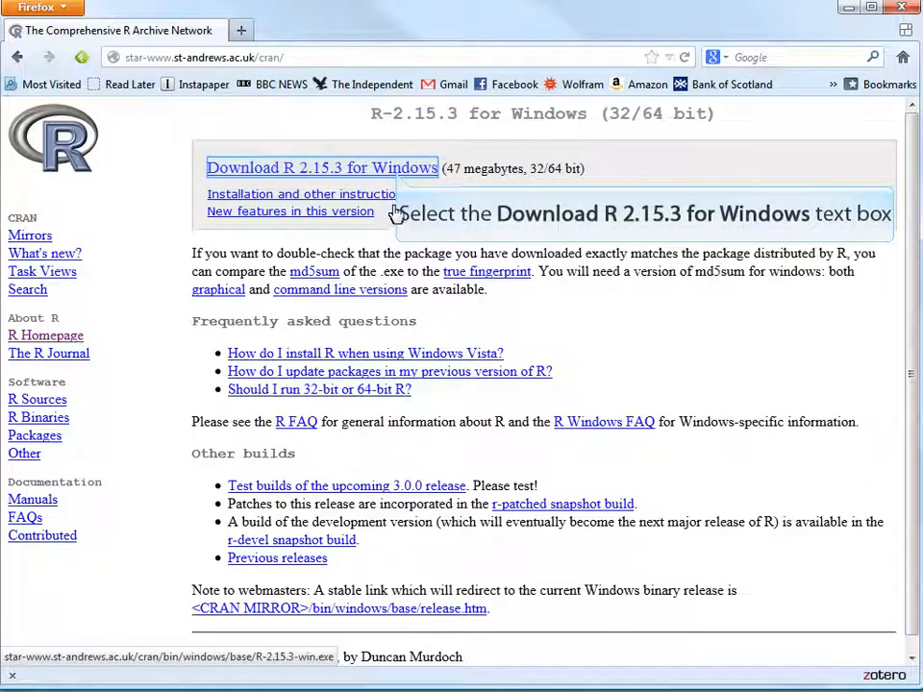
pyautogui.click(398, 173)
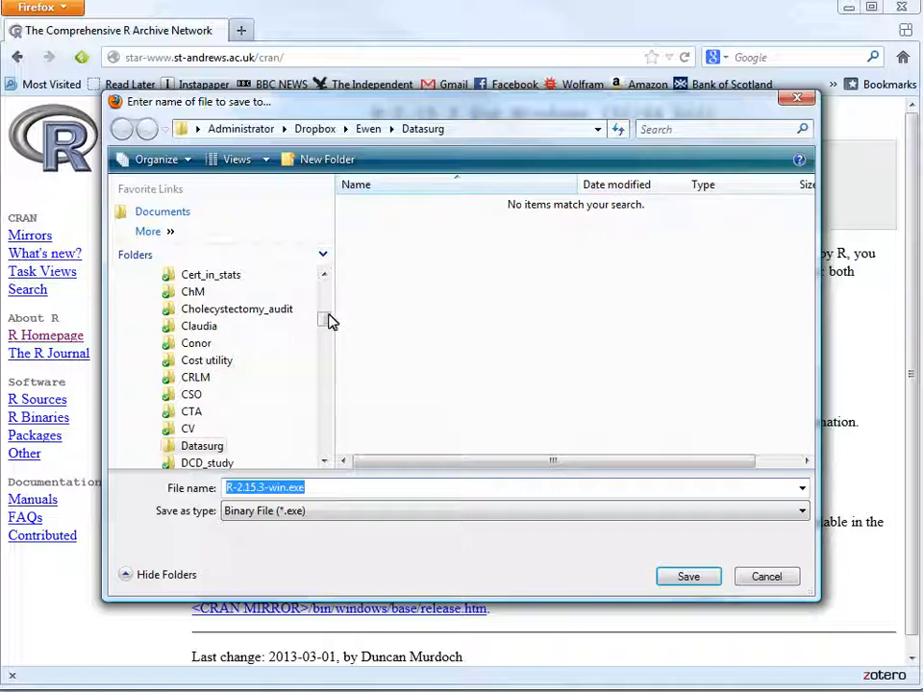
pyautogui.moveTo(319, 321); pyautogui.dragTo(323, 284)
pyautogui.click(667, 576)
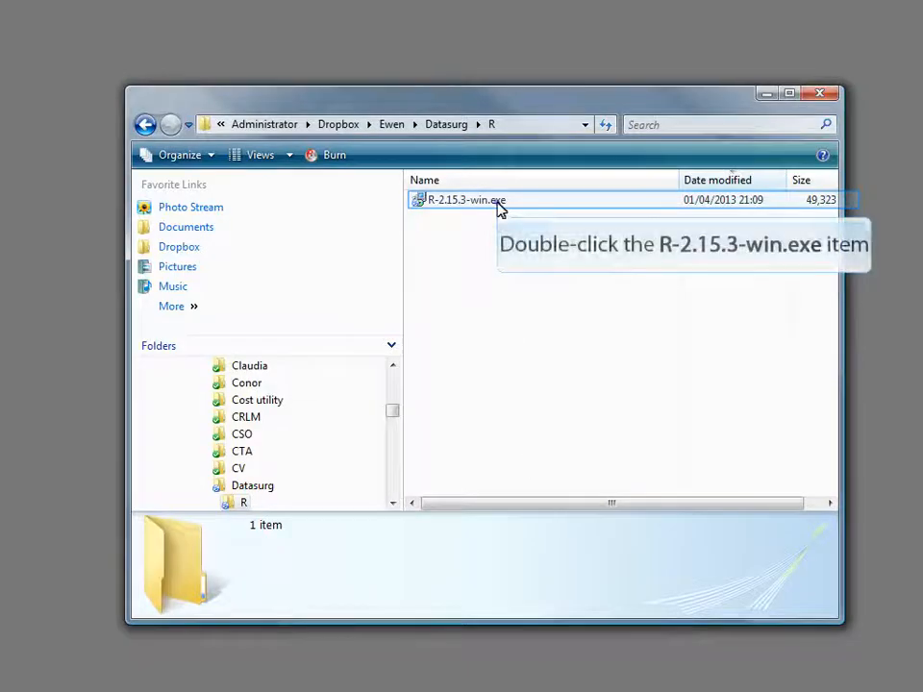
# Run the downloaded R-2.15.3-win.exe, allowing the unverified publisher, to reach the setup wizard
pyautogui.doubleClick(499, 209)
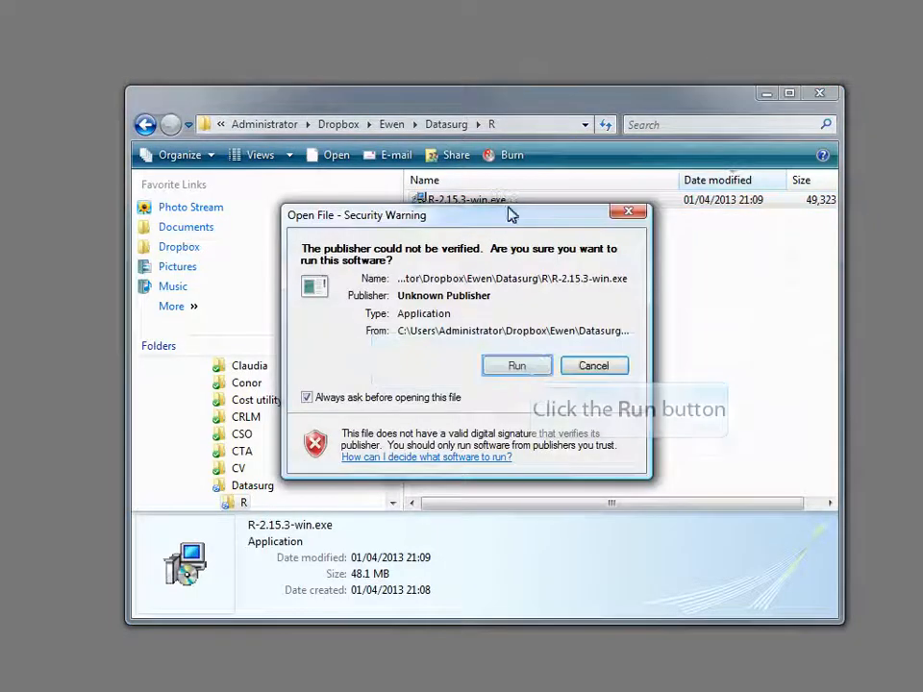
pyautogui.click(532, 371)
pyautogui.click(480, 390)
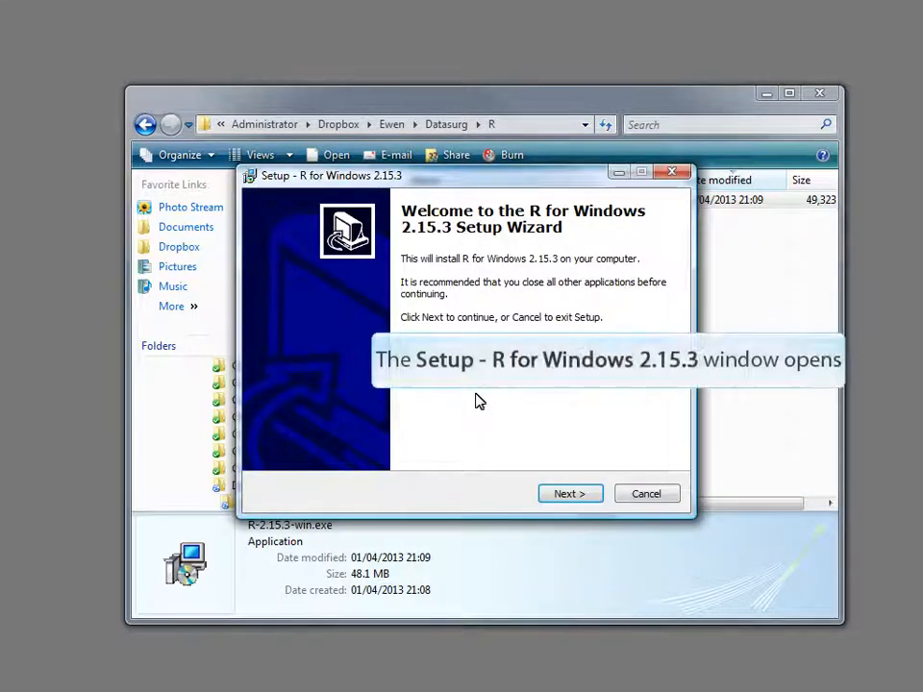
# Install R for Windows 2.15.3 with the default User installation components, default startup options and Start Menu folder R
pyautogui.click(596, 495)
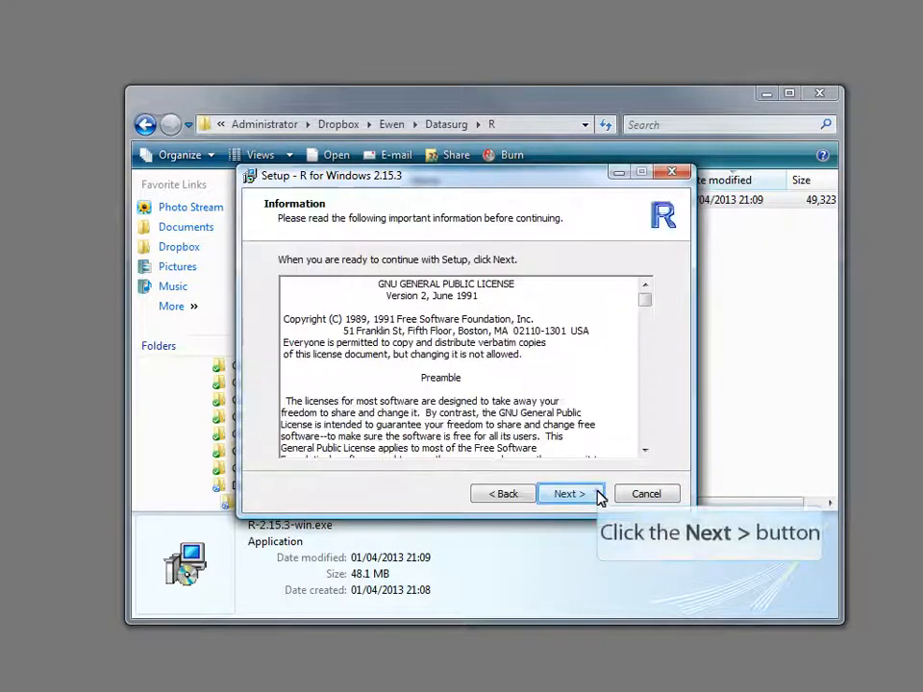
pyautogui.click(597, 494)
pyautogui.click(594, 495)
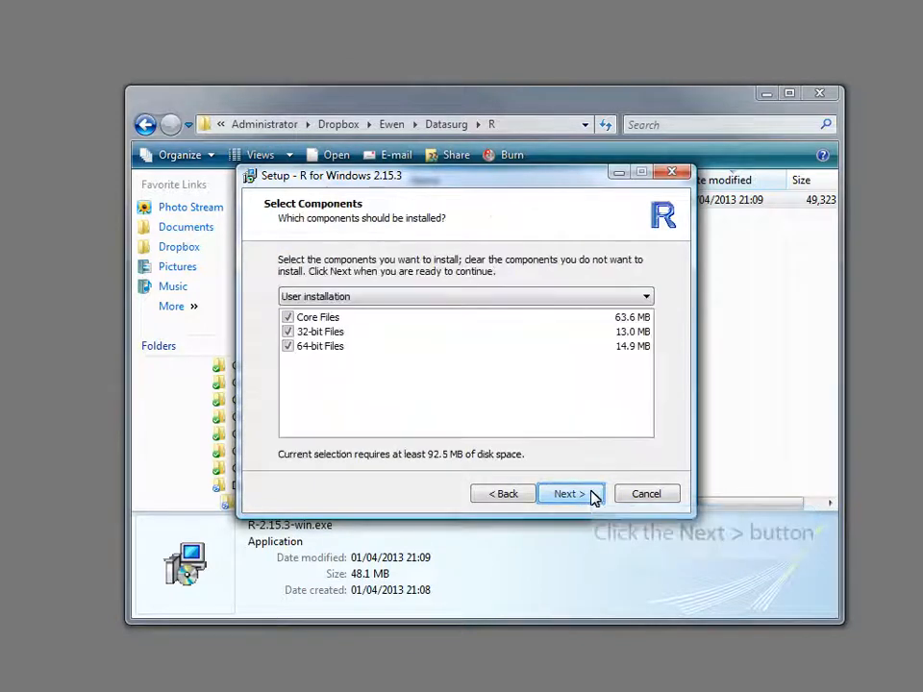
pyautogui.click(594, 495)
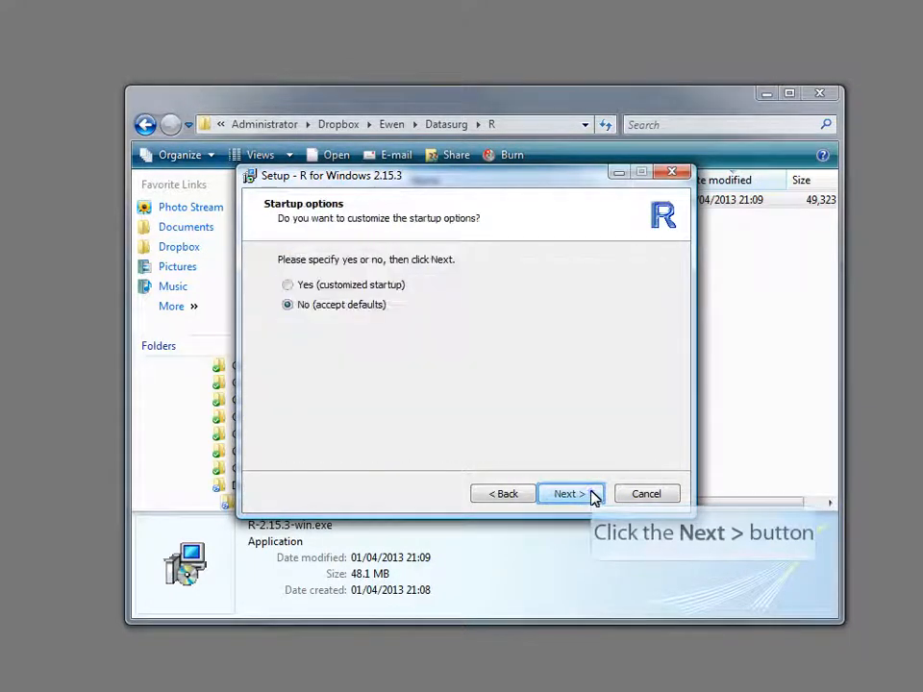
pyautogui.click(593, 495)
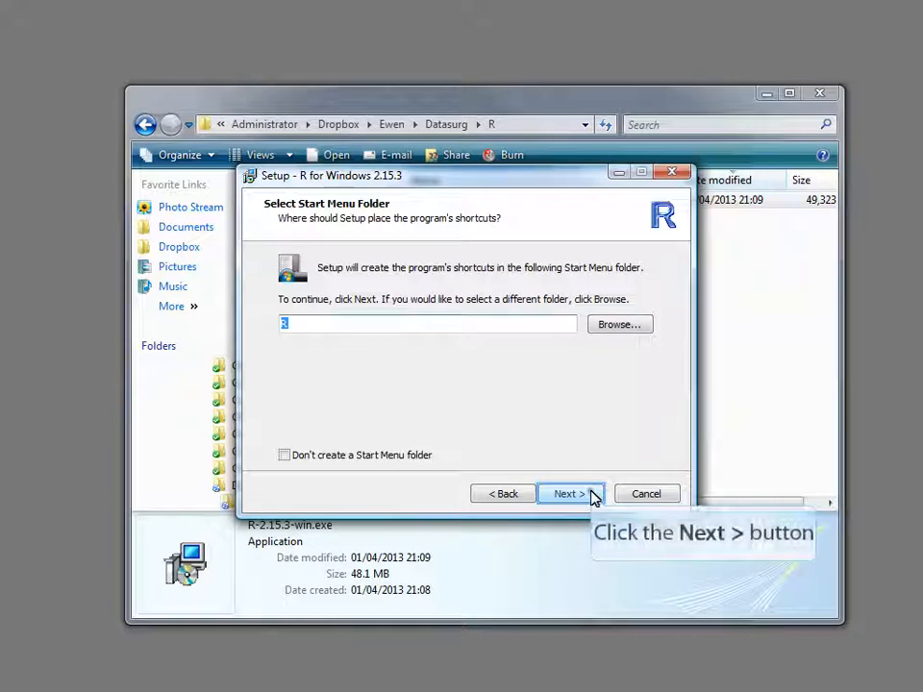
pyautogui.click(594, 495)
pyautogui.click(593, 495)
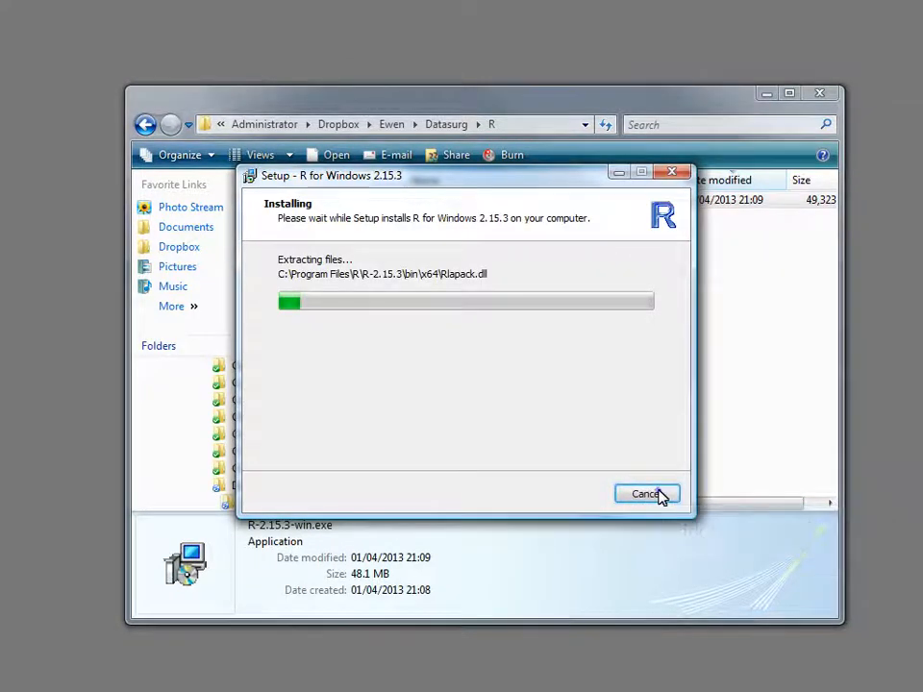
pyautogui.click(654, 494)
# In RGui, create a new script and arrange the R Console and the script editor side by side at full height
pyautogui.click(552, 429)
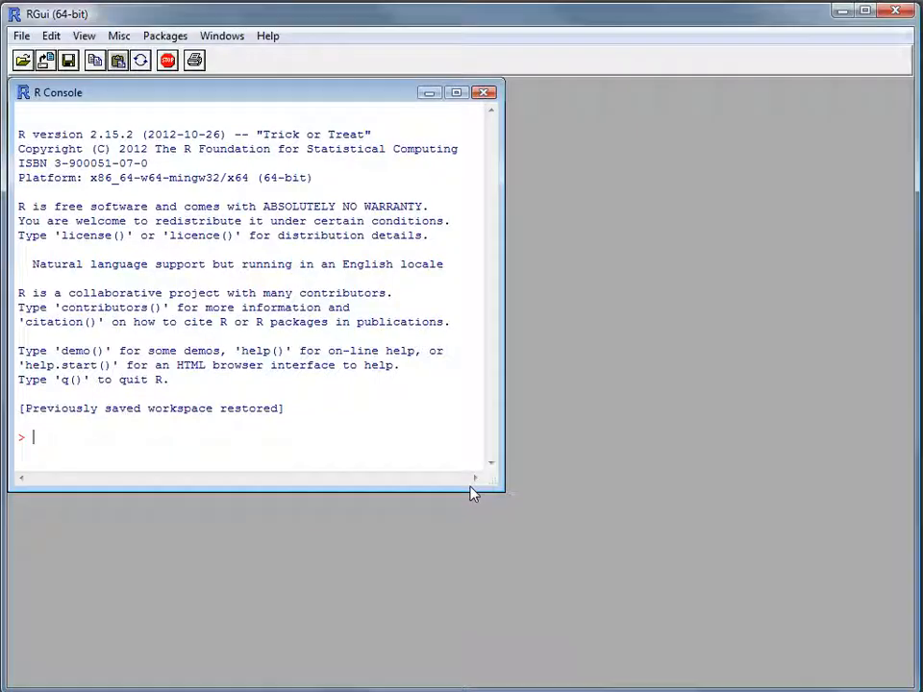
pyautogui.moveTo(473, 490); pyautogui.dragTo(380, 688)
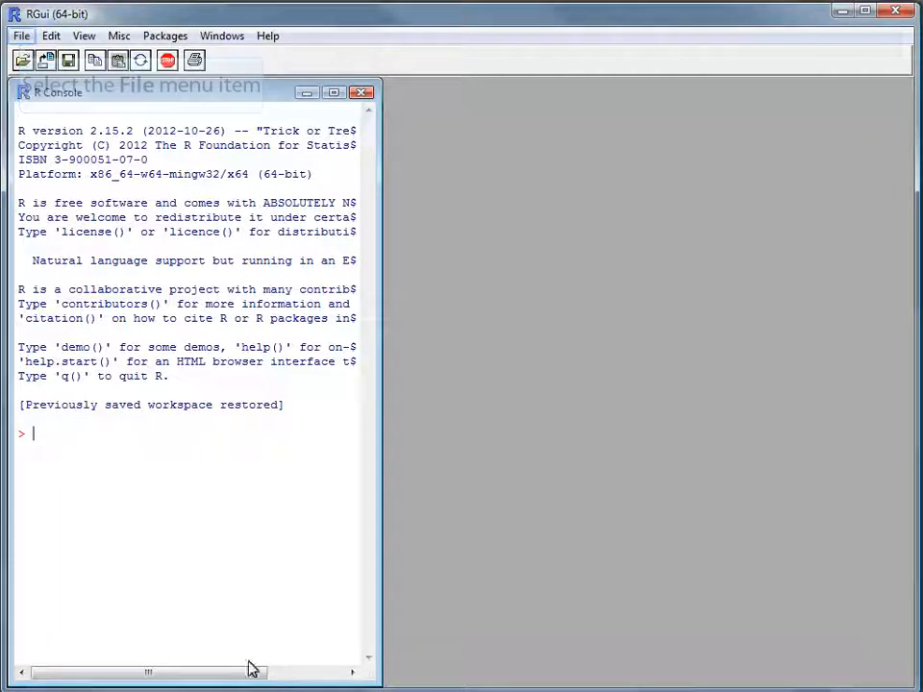
pyautogui.click(21, 38)
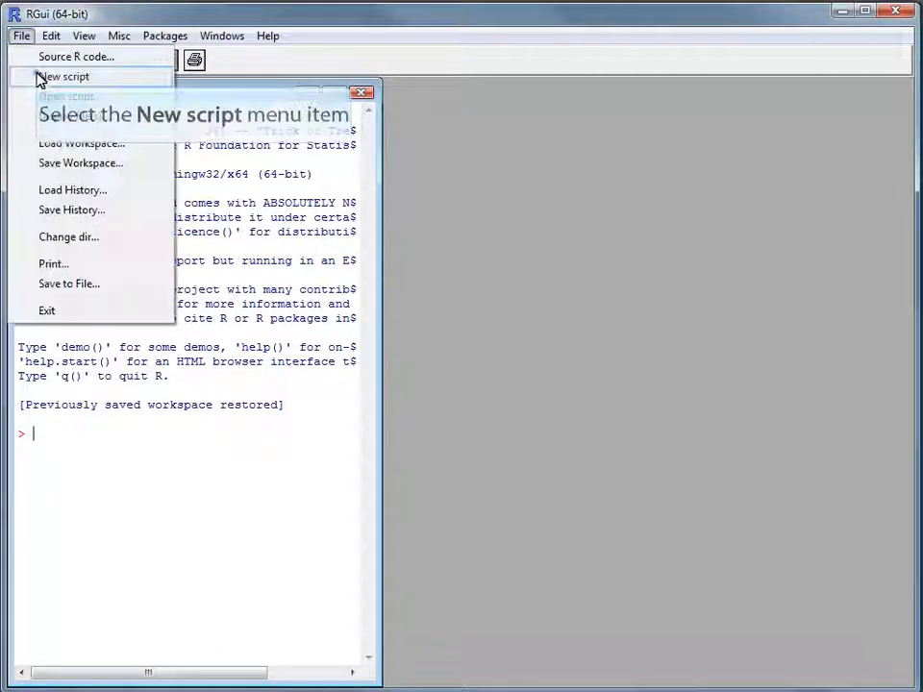
pyautogui.click(35, 78)
pyautogui.moveTo(411, 184); pyautogui.dragTo(428, 135)
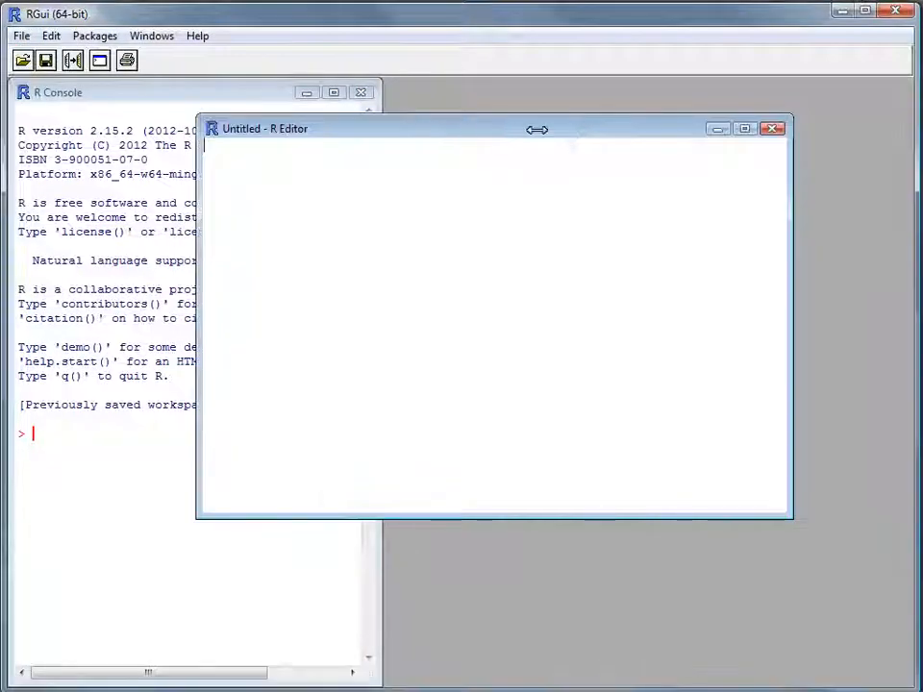
pyautogui.moveTo(790, 268); pyautogui.dragTo(572, 268)
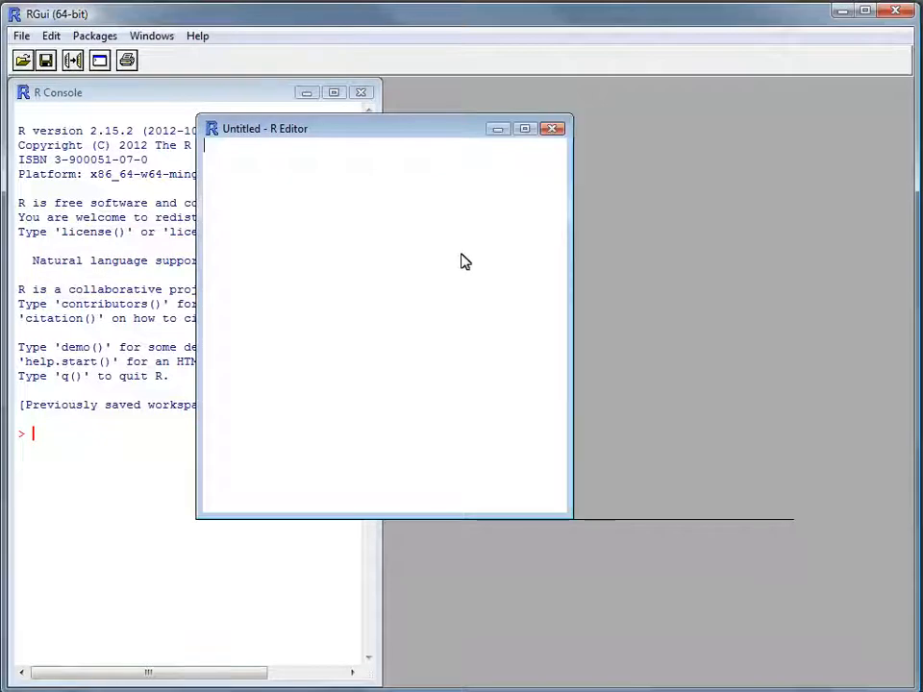
pyautogui.moveTo(346, 128); pyautogui.dragTo(532, 92)
pyautogui.moveTo(754, 479); pyautogui.dragTo(905, 685)
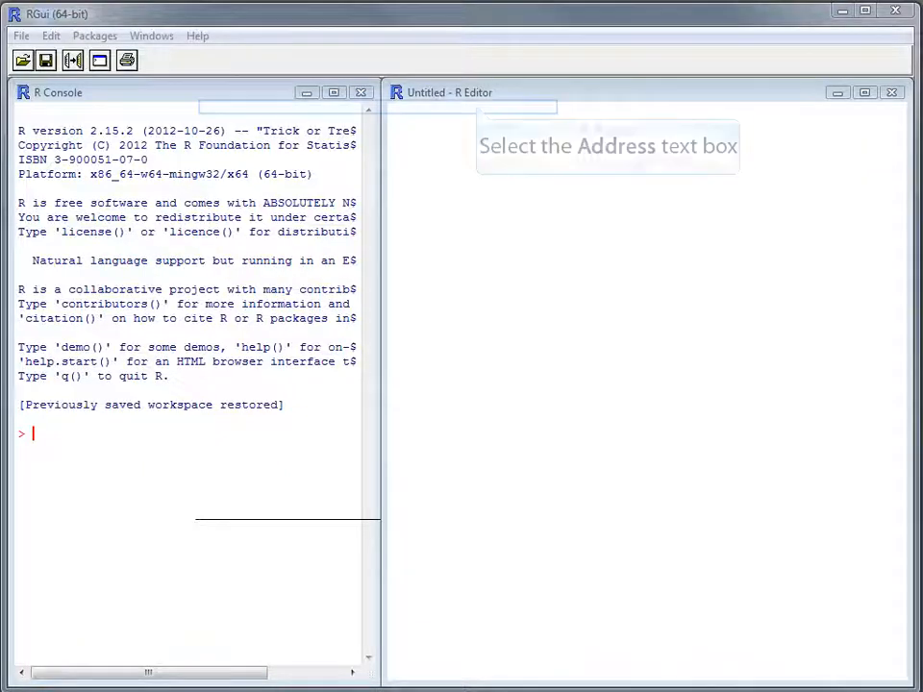
# Copy the full path of the Datasurg\R folder from its Explorer window and return to RGui
pyautogui.click(476, 107)
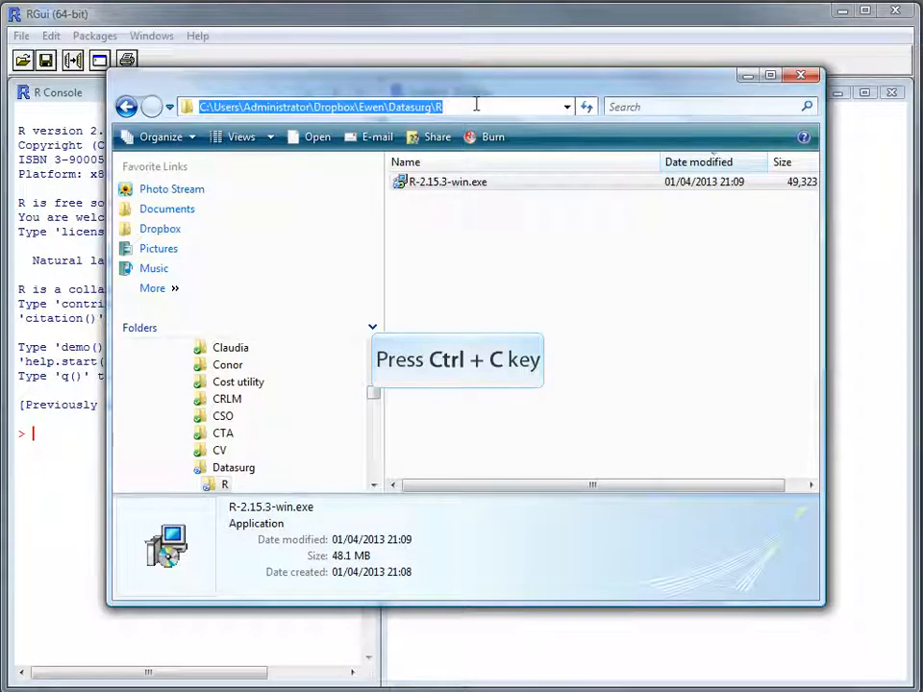
pyautogui.hotkey('ctrl', 'c')
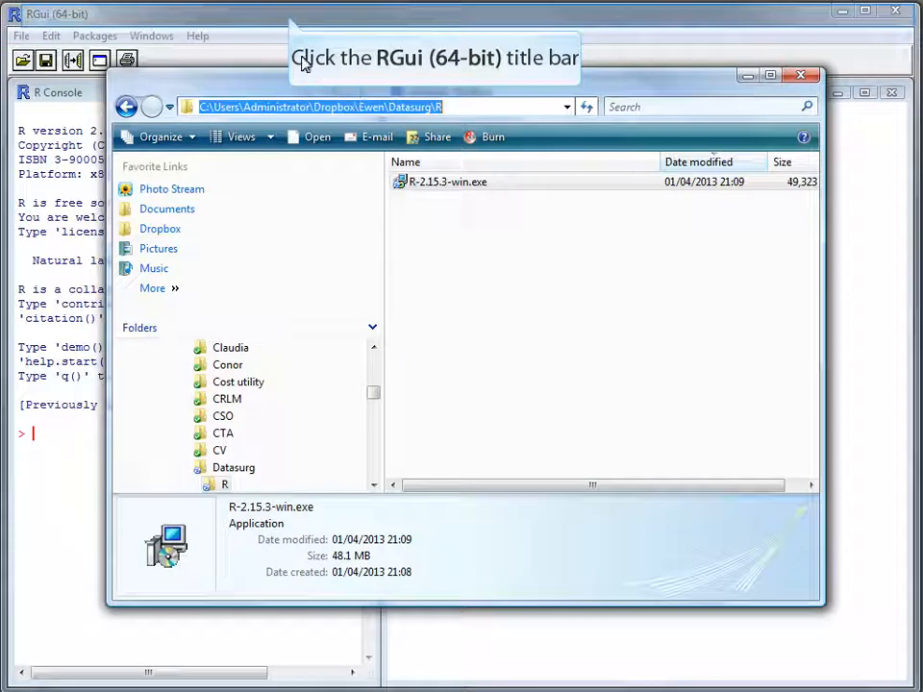
pyautogui.click(291, 21)
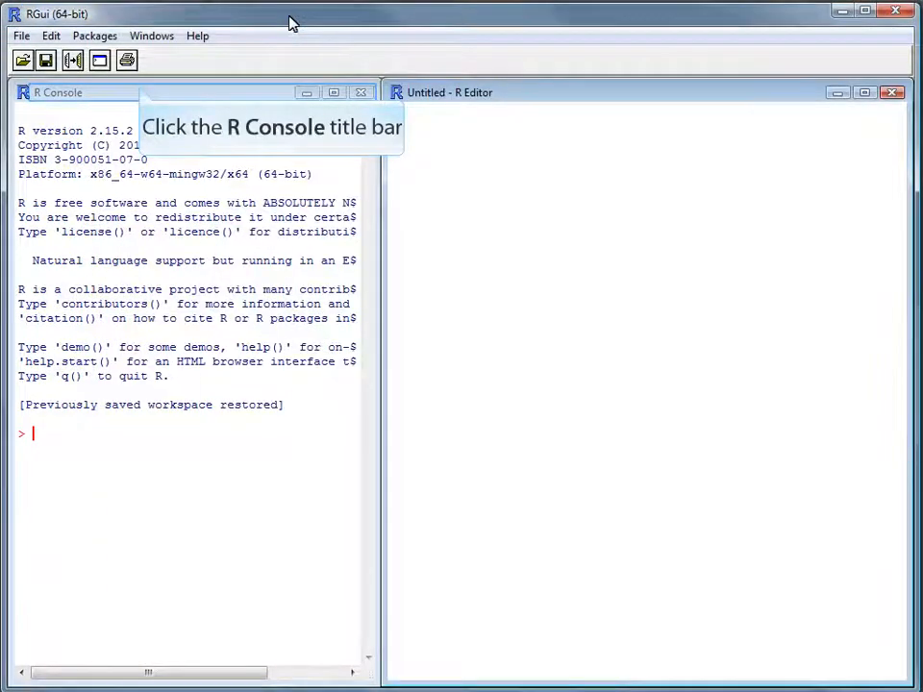
# Change R's working directory to the copied Datasurg\R folder path
pyautogui.click(140, 92)
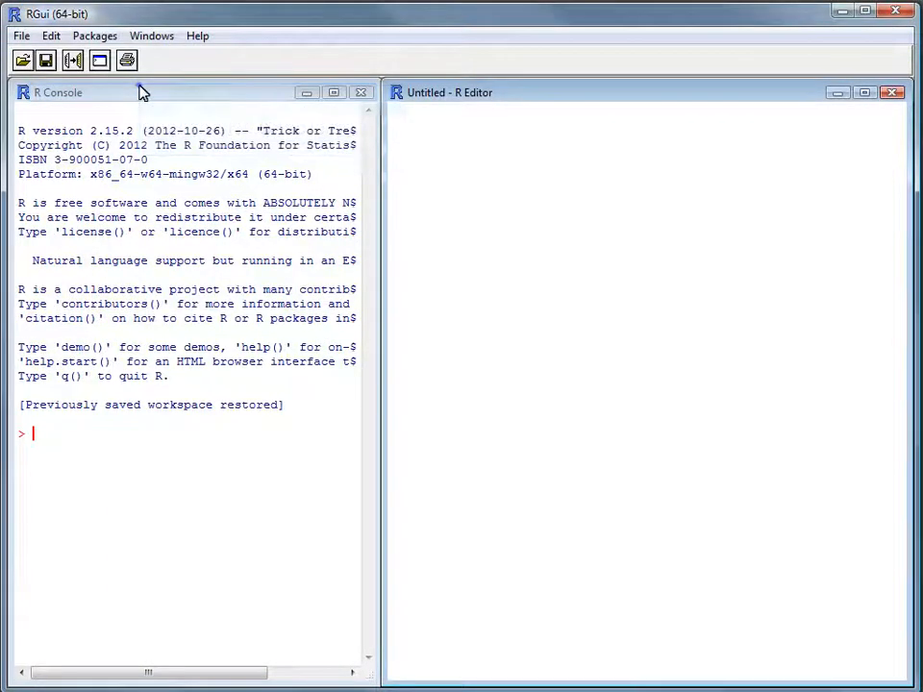
pyautogui.click(21, 36)
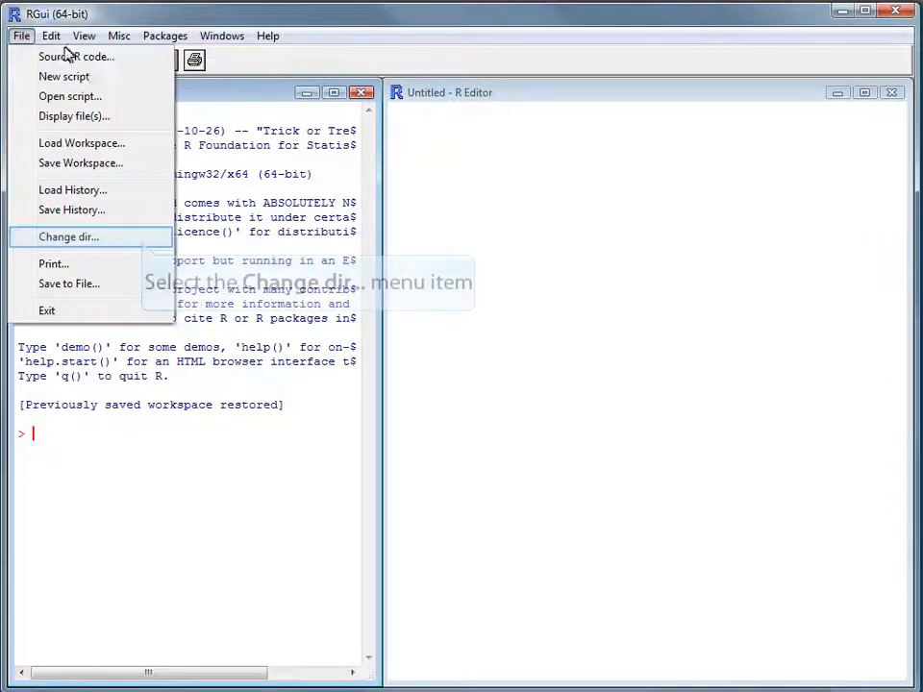
pyautogui.click(141, 242)
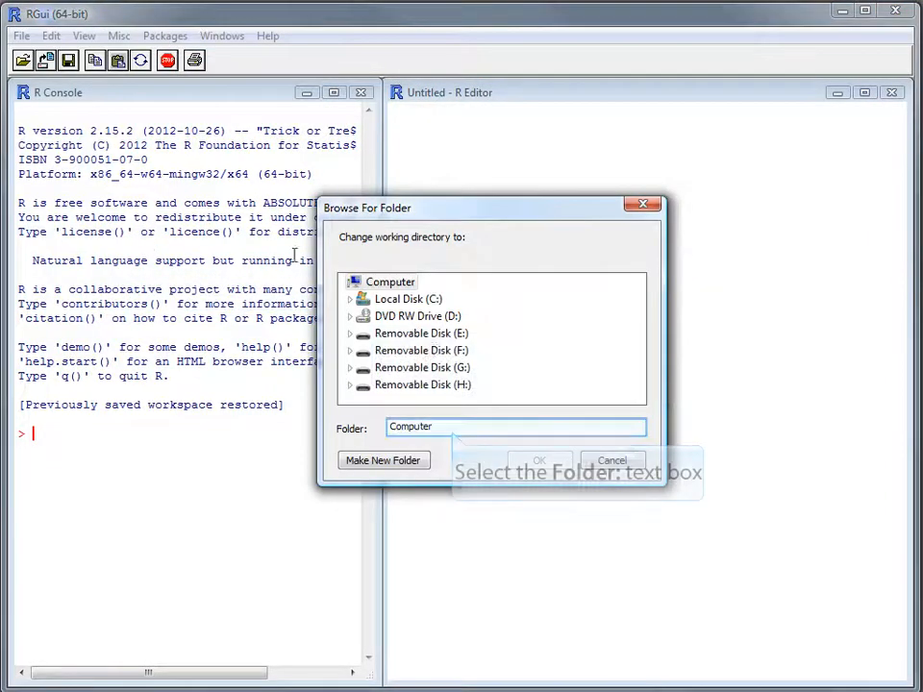
pyautogui.click(470, 430)
pyautogui.hotkey('ctrl', 'v')
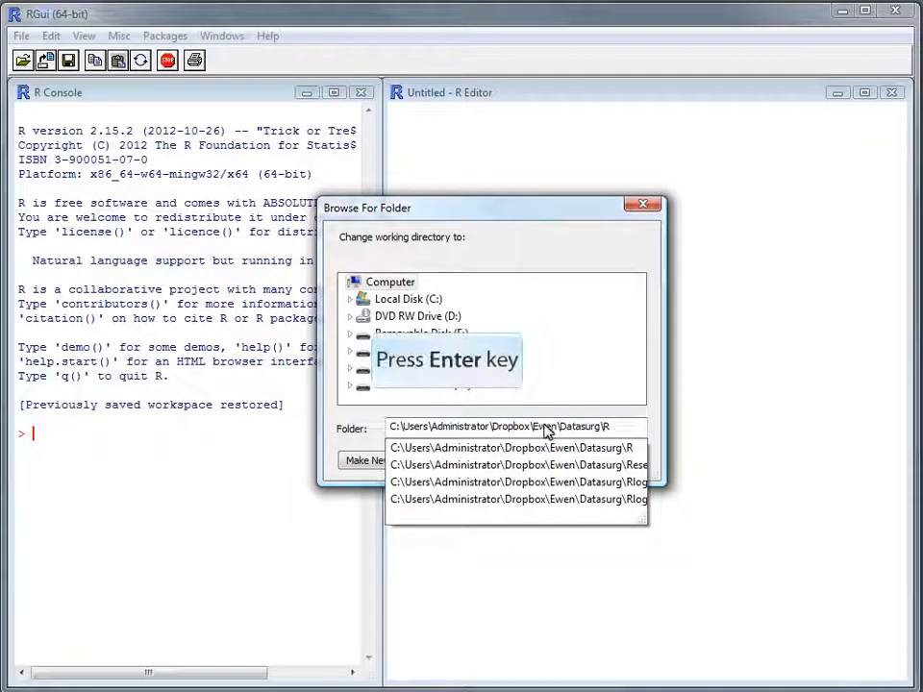
pyautogui.press('Return')
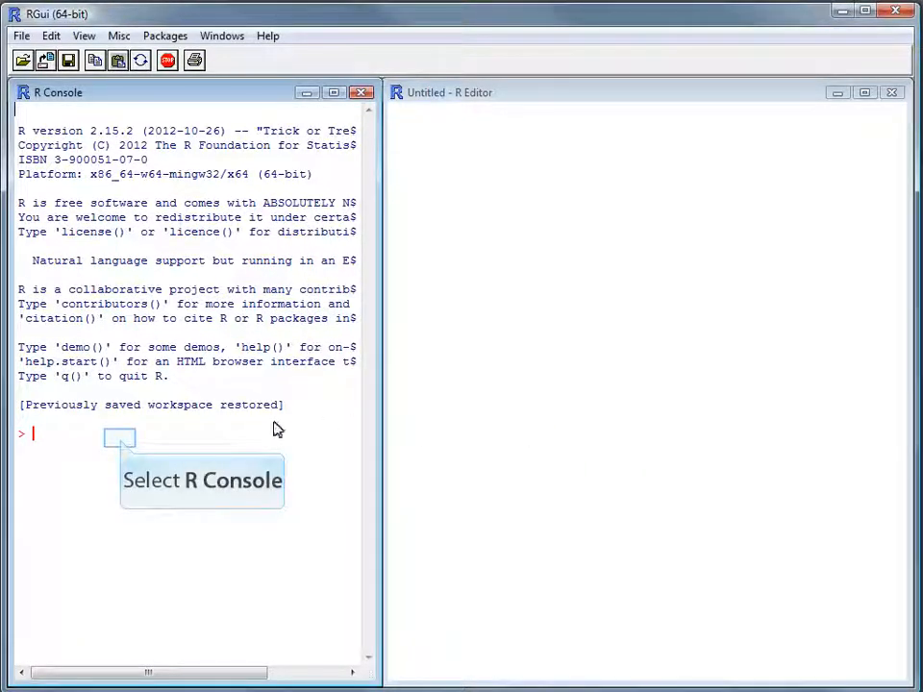
# Check the current working directory by running getwd() in the R Console
pyautogui.click(119, 442)
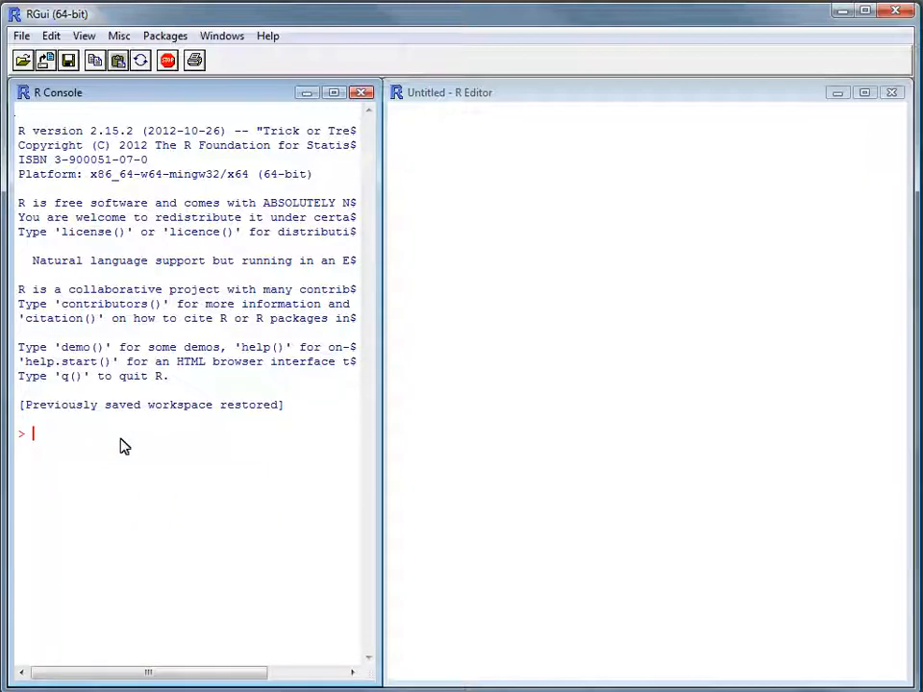
pyautogui.write('getwd()')
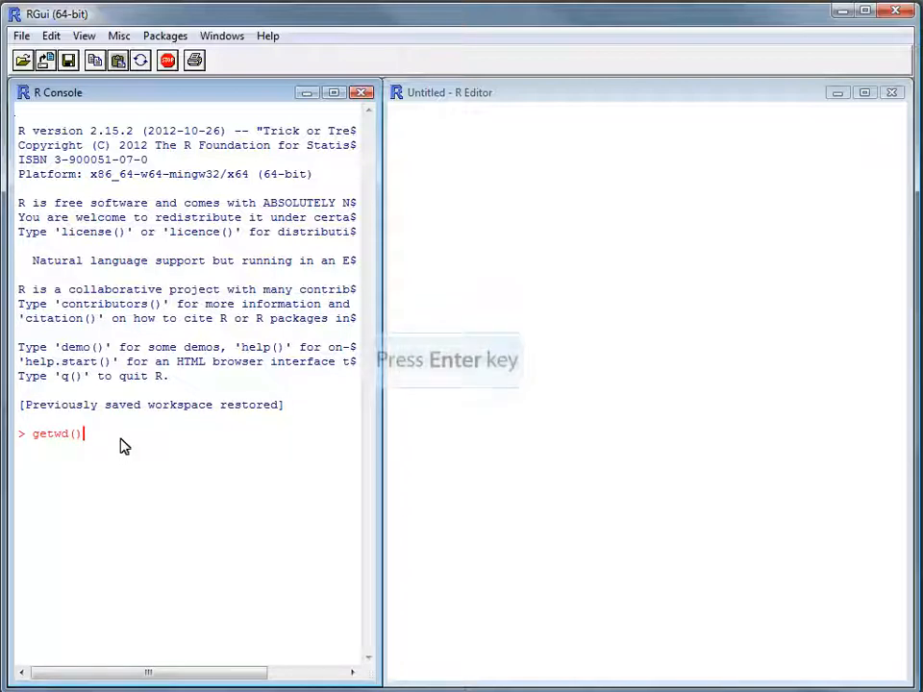
pyautogui.press('Return')
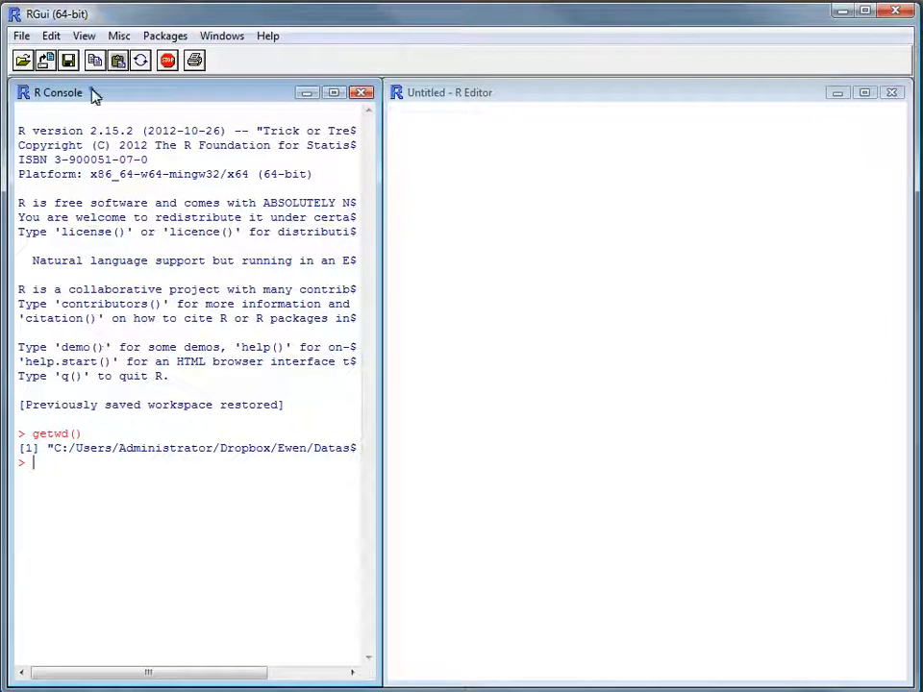
# Save the R workspace as .RData in the Datasurg\R folder
pyautogui.click(23, 36)
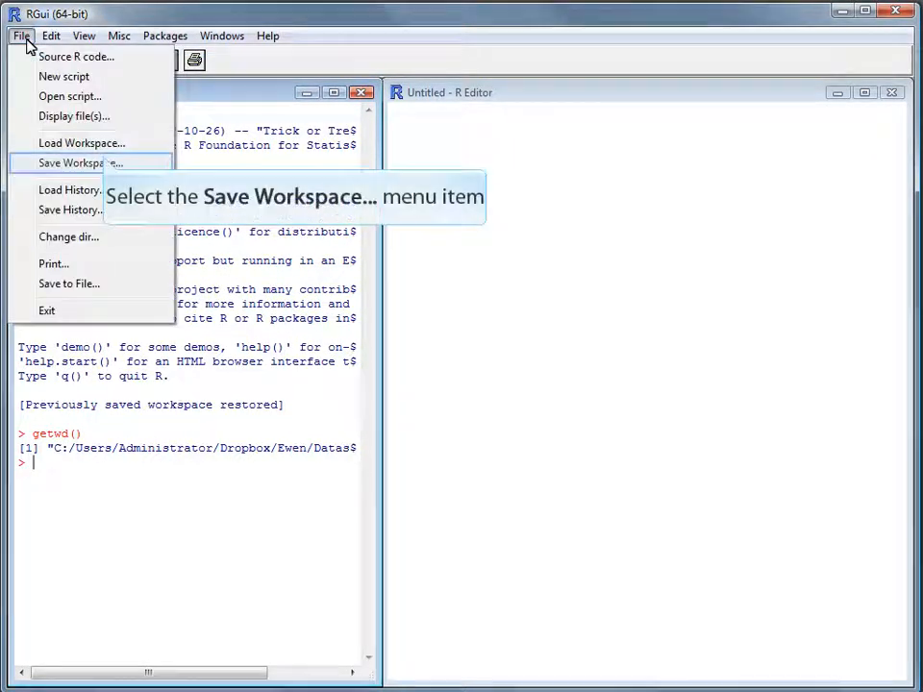
pyautogui.click(107, 161)
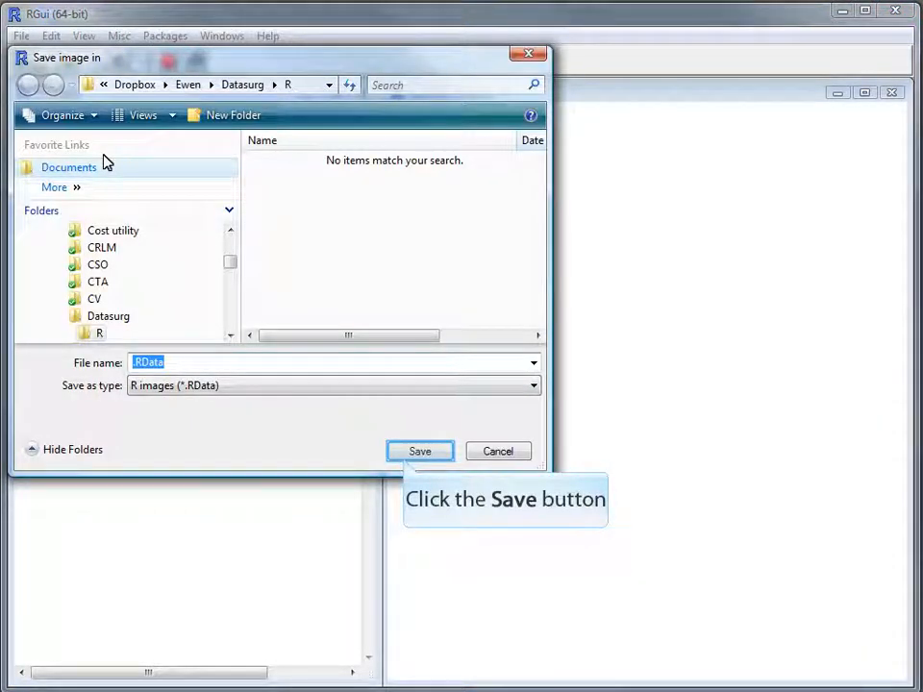
pyautogui.click(419, 452)
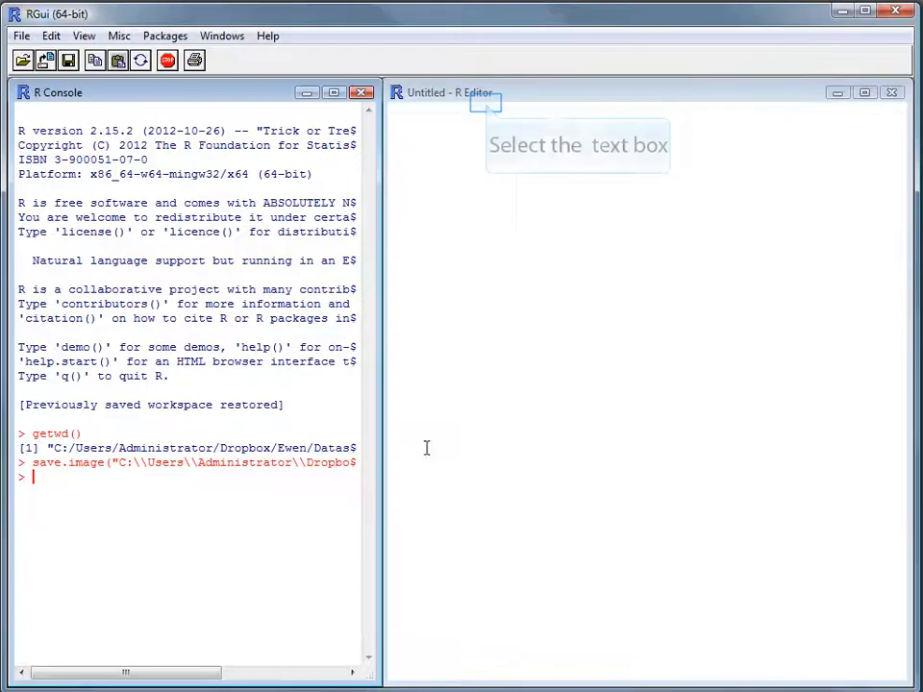
# Save the untitled script as my_script.R in the Datasurg\R folder
pyautogui.click(485, 104)
pyautogui.click(20, 35)
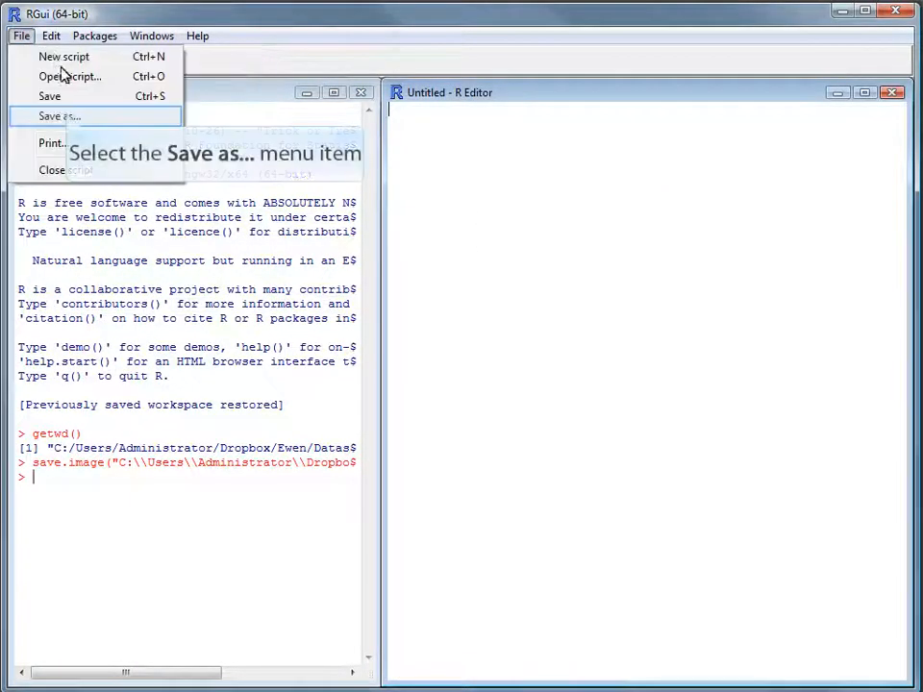
pyautogui.click(69, 116)
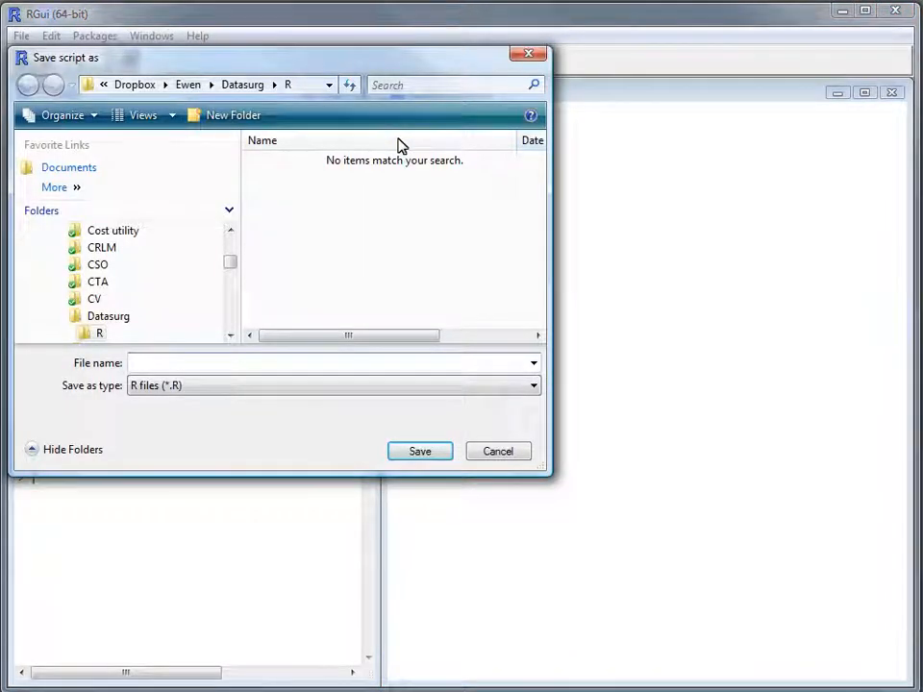
pyautogui.write('my_script.R')
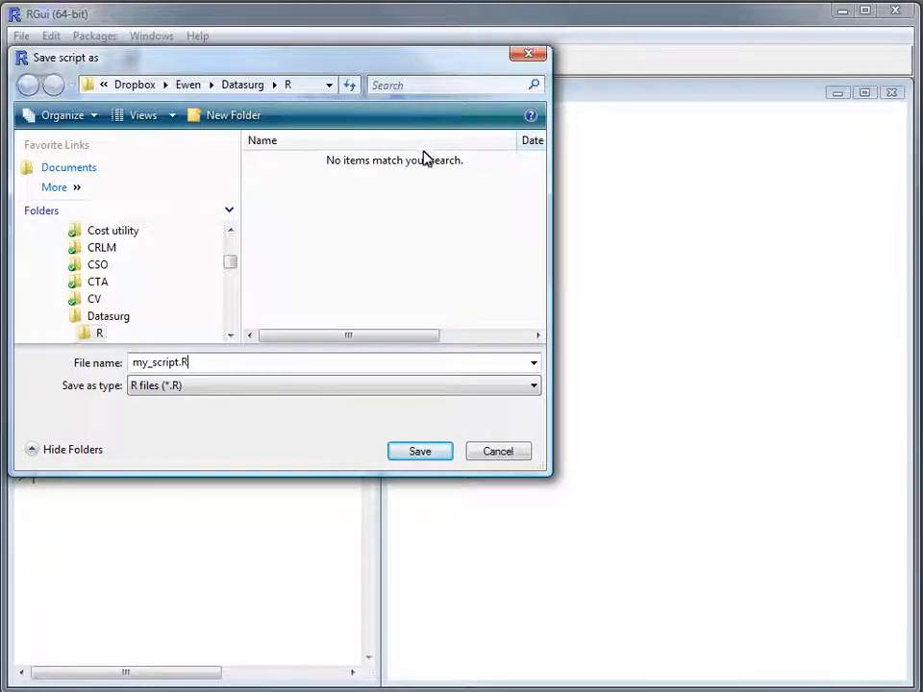
pyautogui.press('Return')
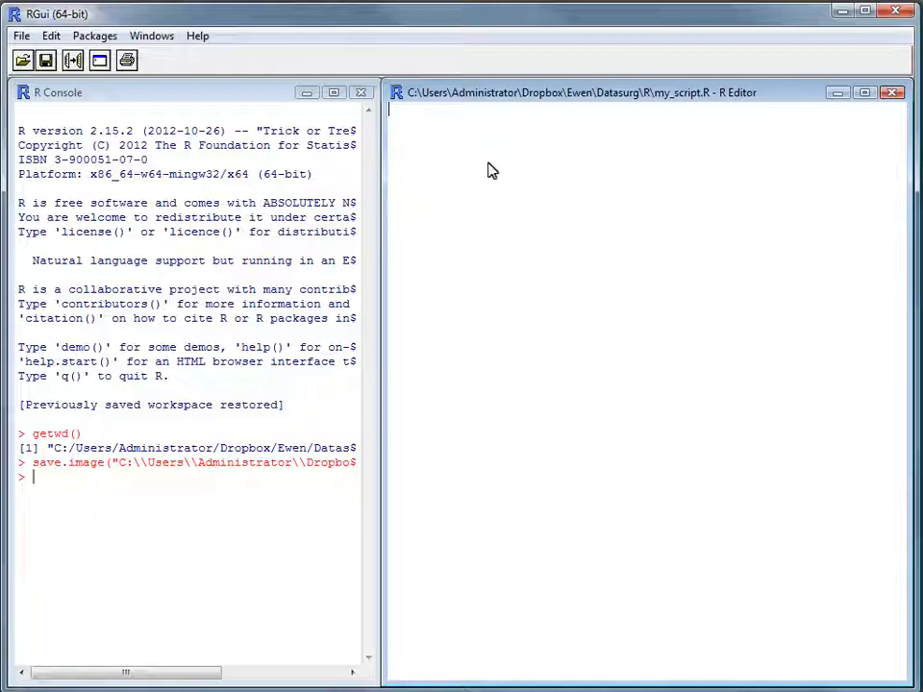
# Bring up the Datasurg\R folder window and close RGui without saving the workspace image
pyautogui.hotkey('alt', 'Tab')
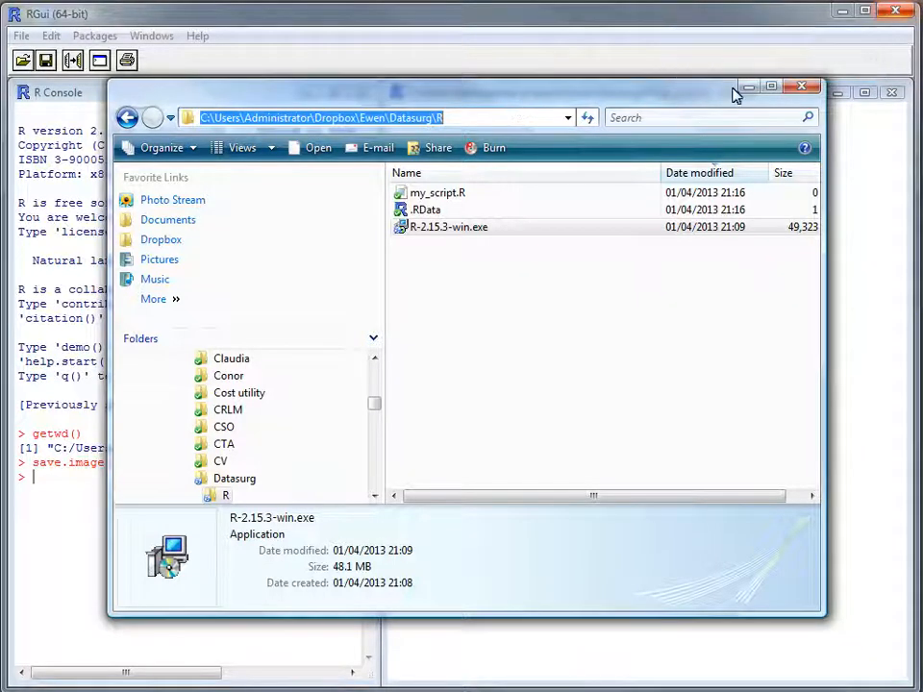
pyautogui.click(889, 16)
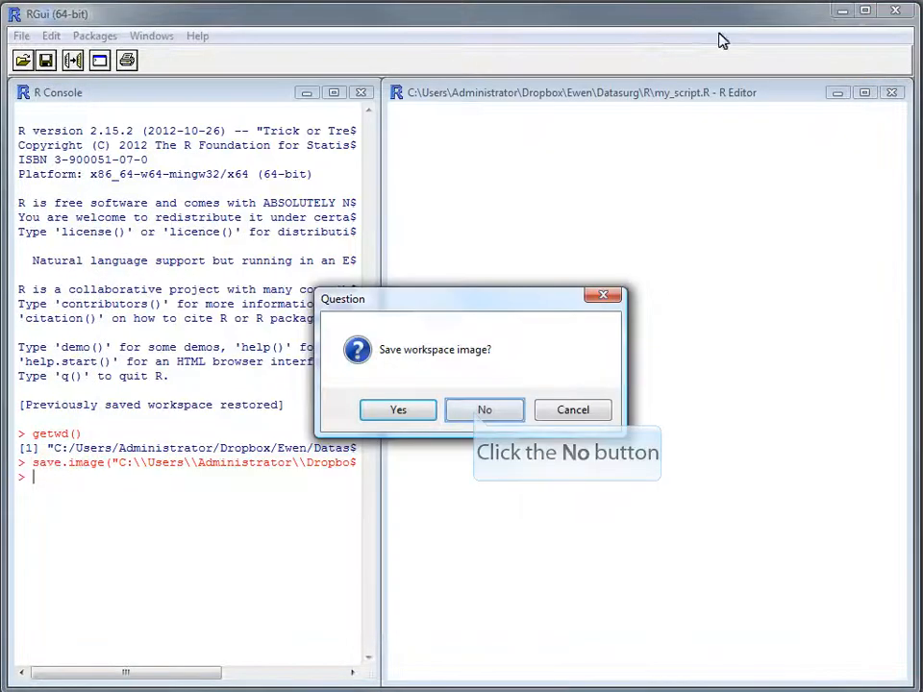
pyautogui.click(482, 410)
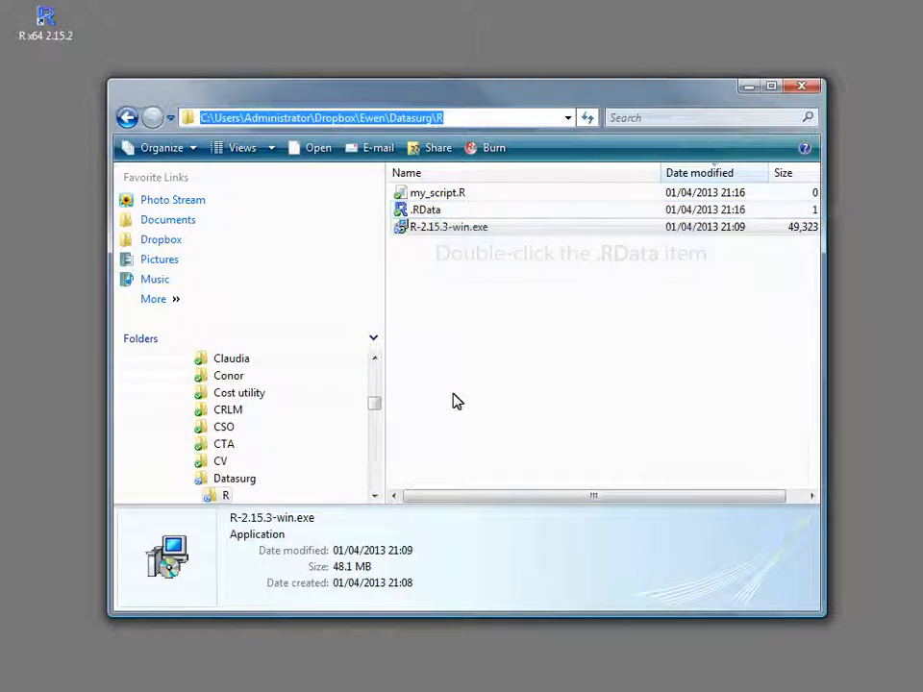
# Reopen R from the .RData file in the Datasurg\R folder and fit the R Console to half the window width at full height
pyautogui.doubleClick(430, 210)
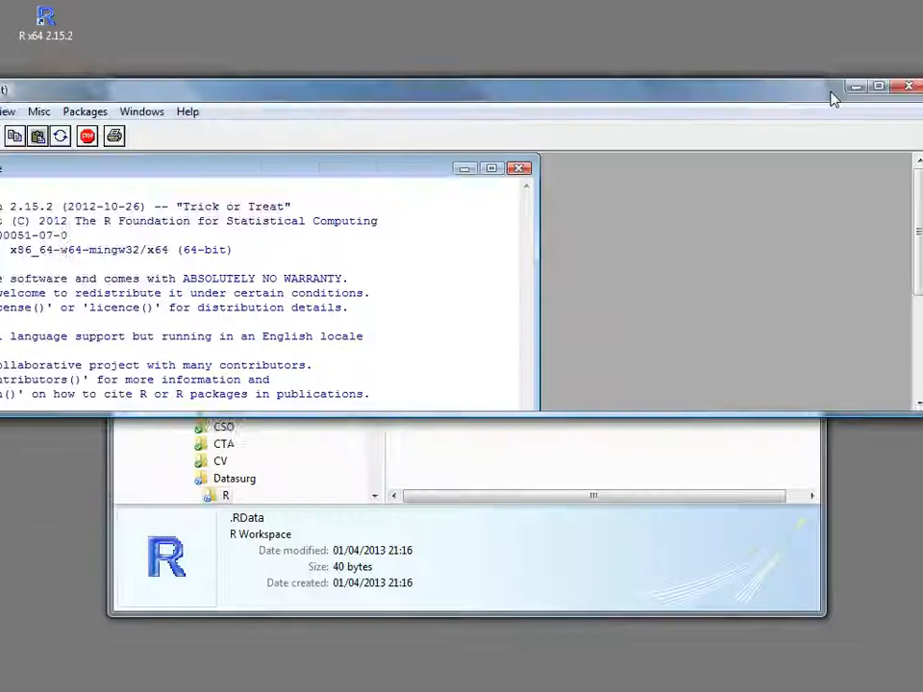
pyautogui.moveTo(831, 95); pyautogui.dragTo(915, 26)
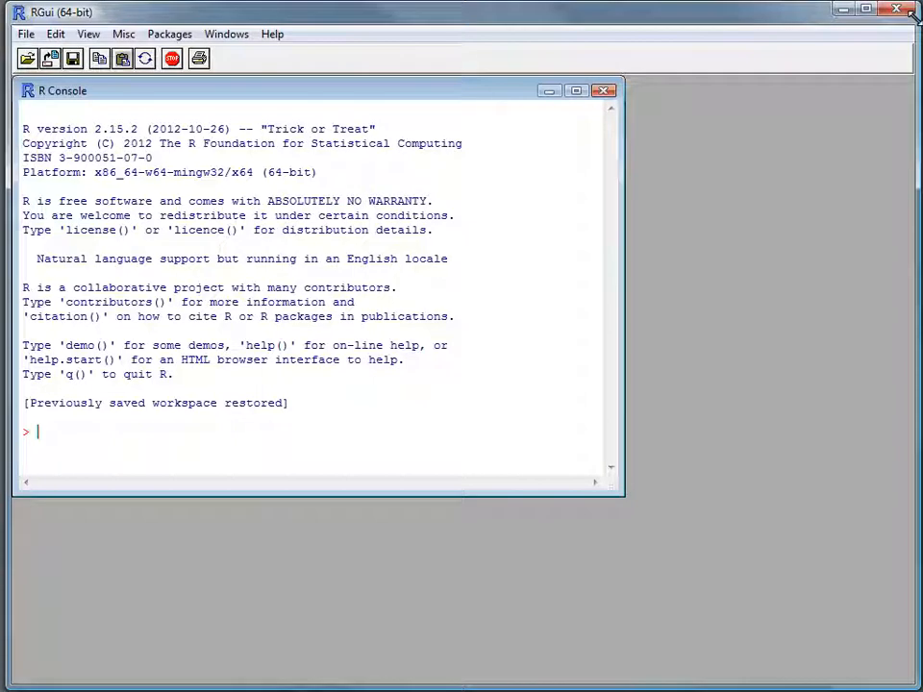
pyautogui.moveTo(620, 493); pyautogui.dragTo(441, 680)
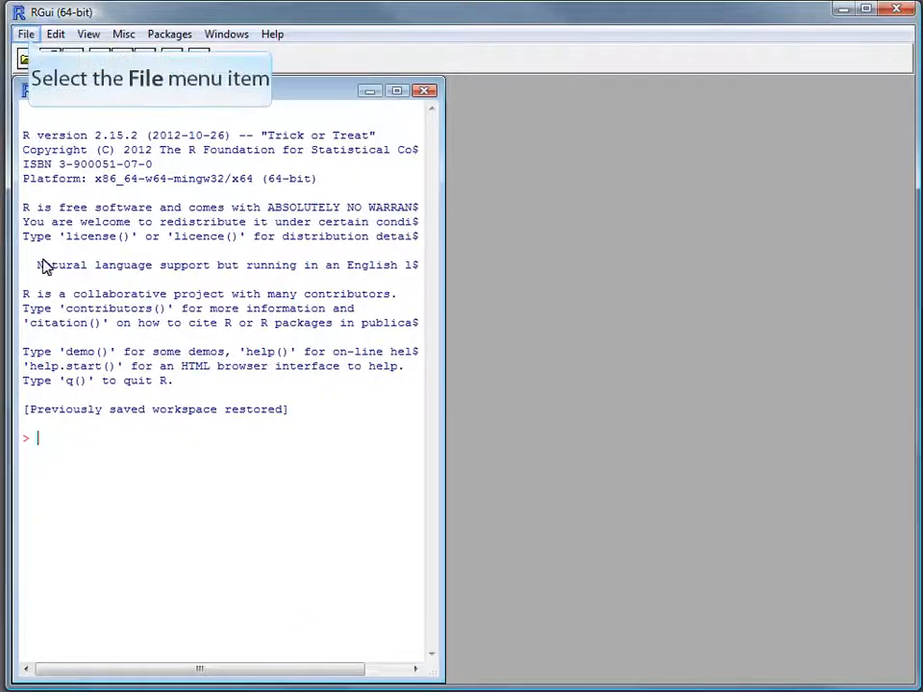
# Open the my_script.R script from the Datasurg\R folder in RGui
pyautogui.click(26, 33)
pyautogui.click(122, 103)
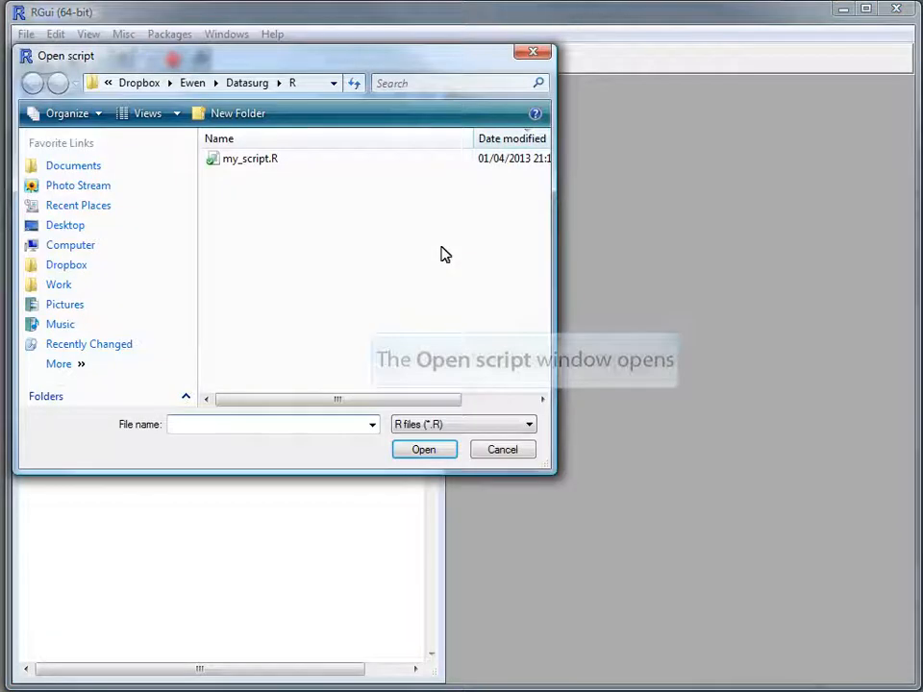
pyautogui.doubleClick(215, 161)
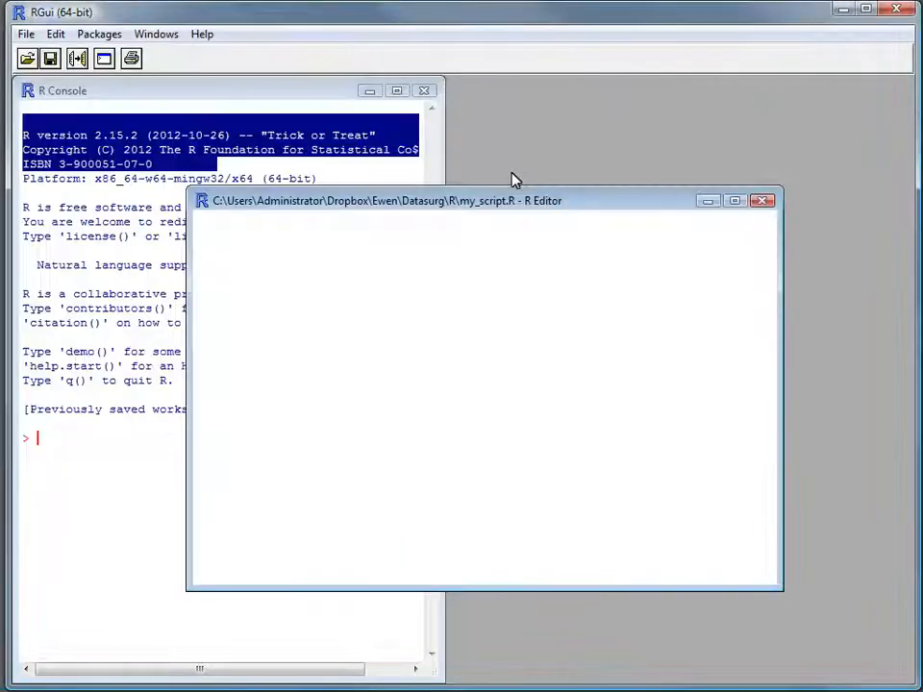
# Move and resize the my_script.R editor so it fills the space beside the R Console at full height
pyautogui.moveTo(581, 202); pyautogui.dragTo(616, 137)
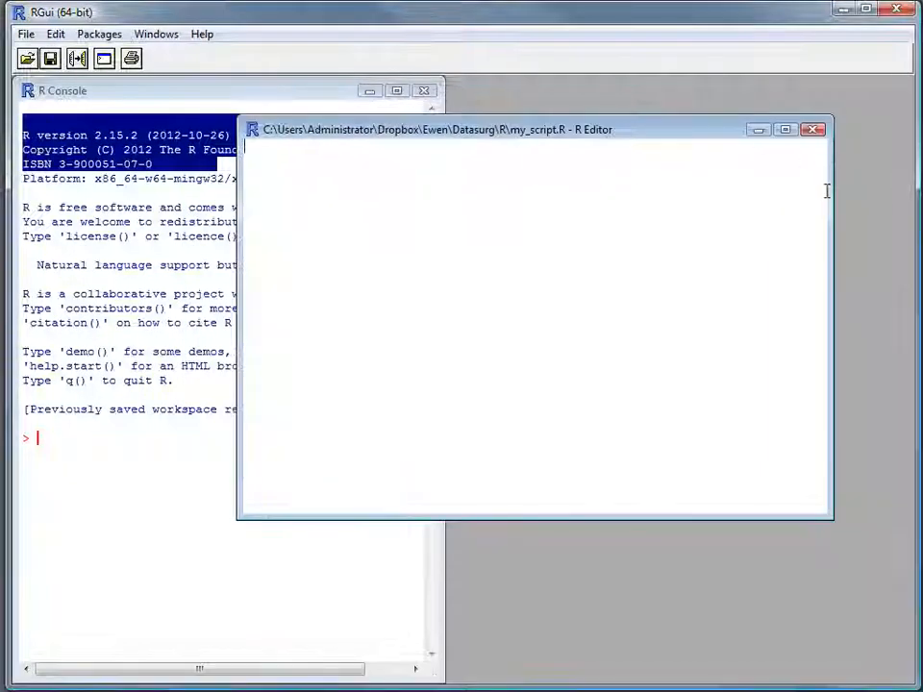
pyautogui.moveTo(831, 207); pyautogui.dragTo(620, 209)
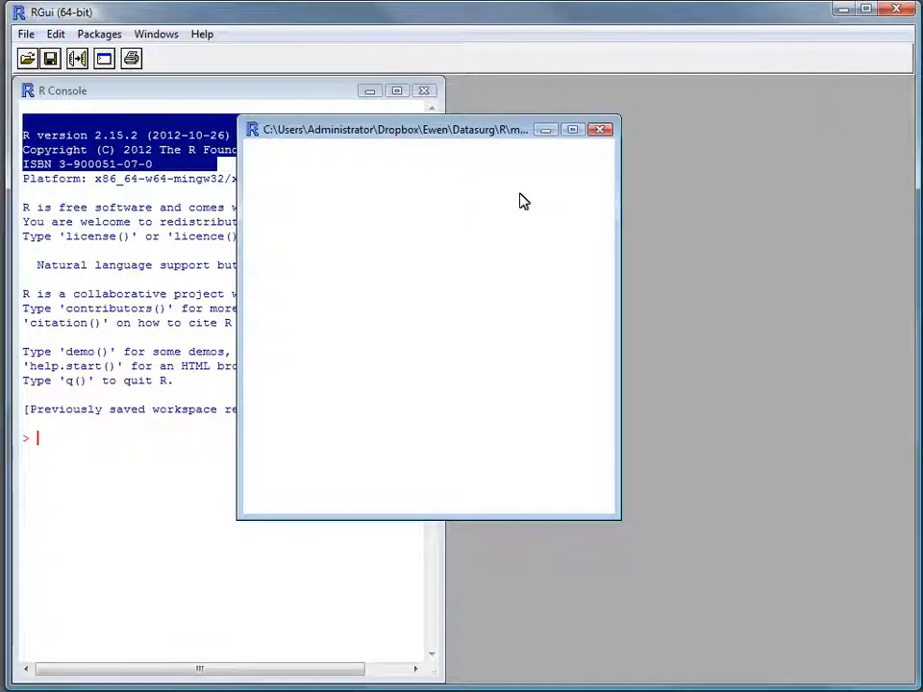
pyautogui.moveTo(494, 144); pyautogui.dragTo(703, 105)
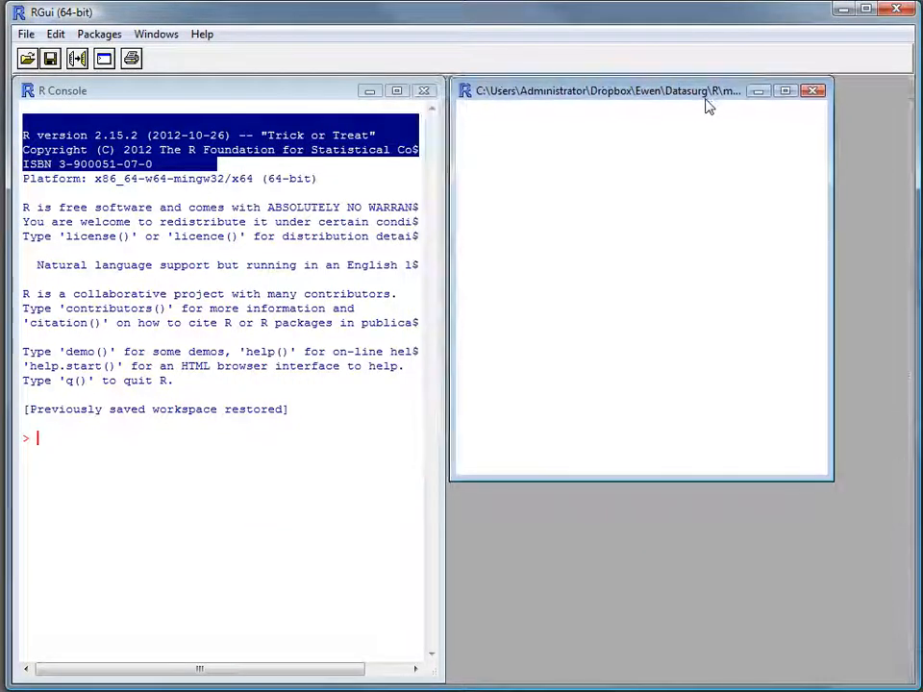
pyautogui.moveTo(825, 478); pyautogui.dragTo(885, 676)
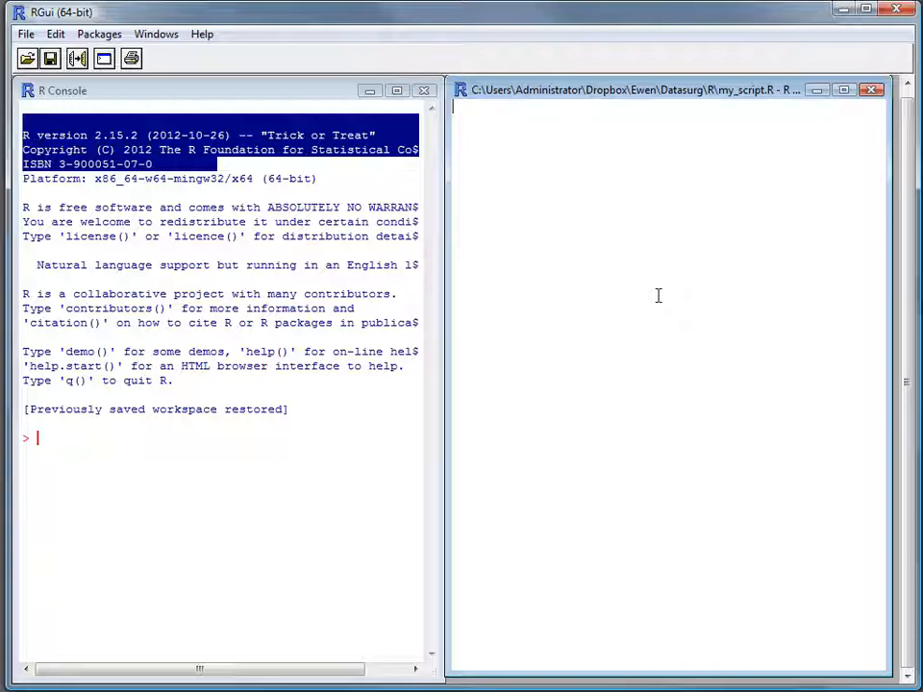
# Write data<-read.table("lap_hernia.csv", sep=",", header=TRUE) in my_script.R and run the line to load the data
pyautogui.write('data<-')
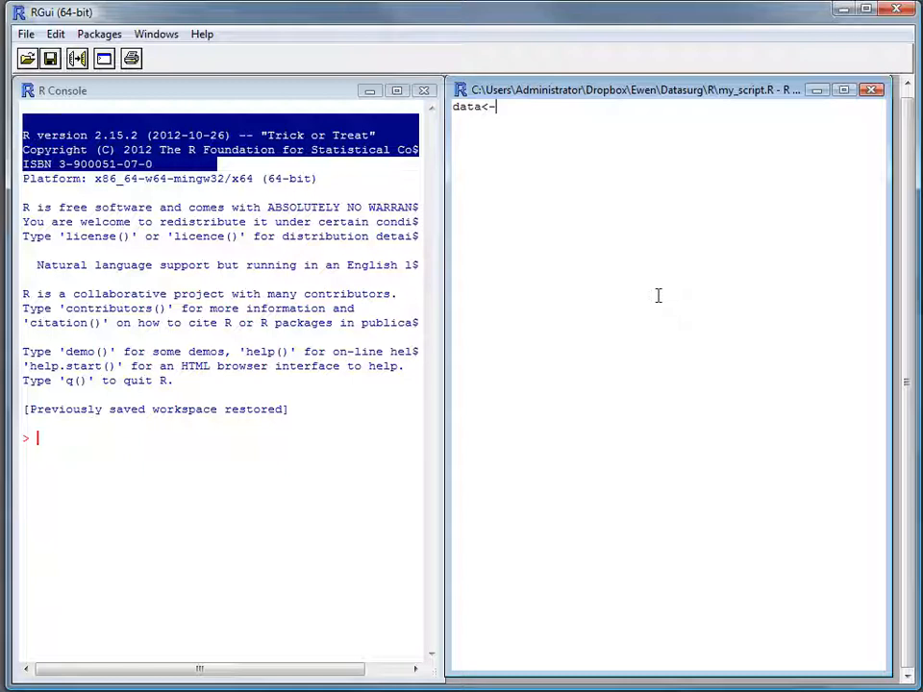
pyautogui.write('read.table("lap_hernia.csv", ')
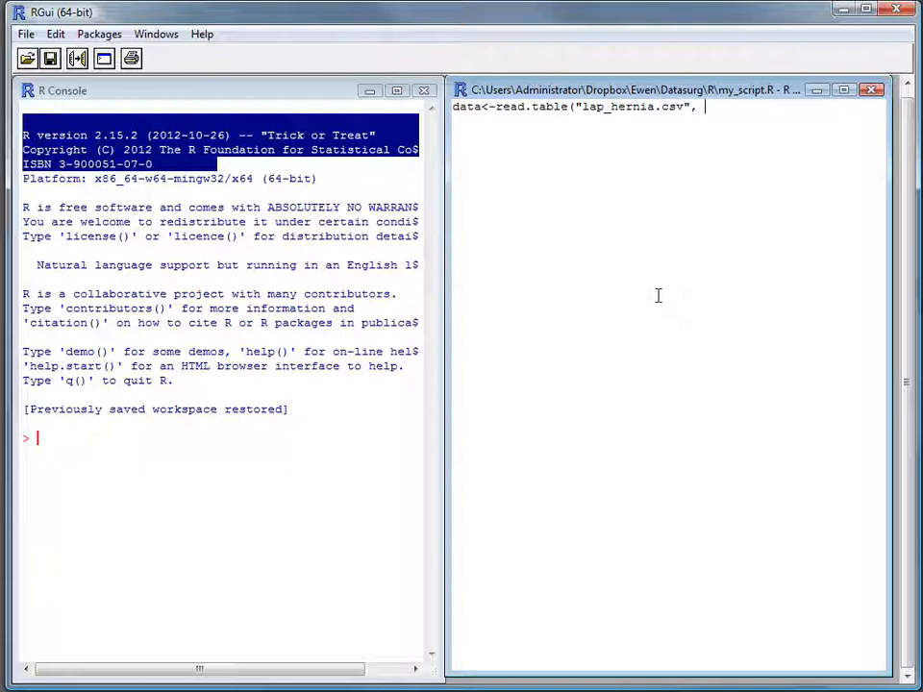
pyautogui.write('sep=",", header=')
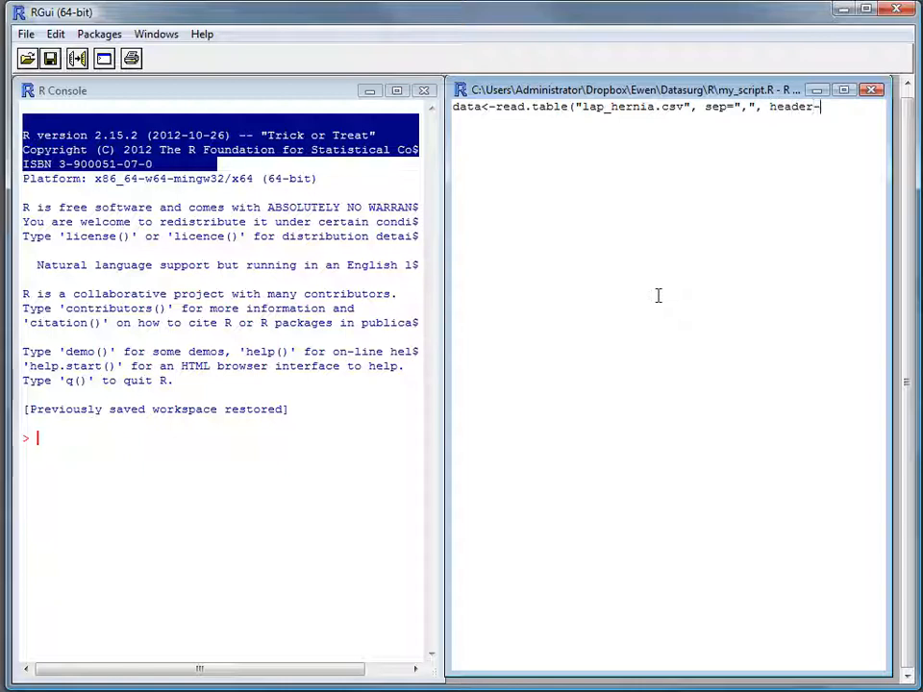
pyautogui.write('TRUE)')
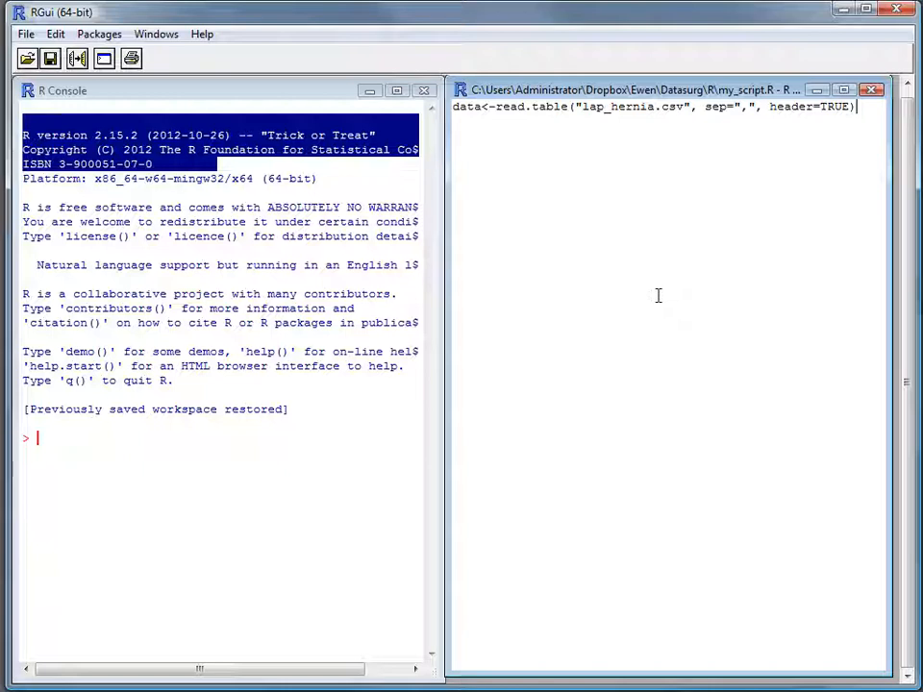
pyautogui.hotkey('ctrl', 'r')
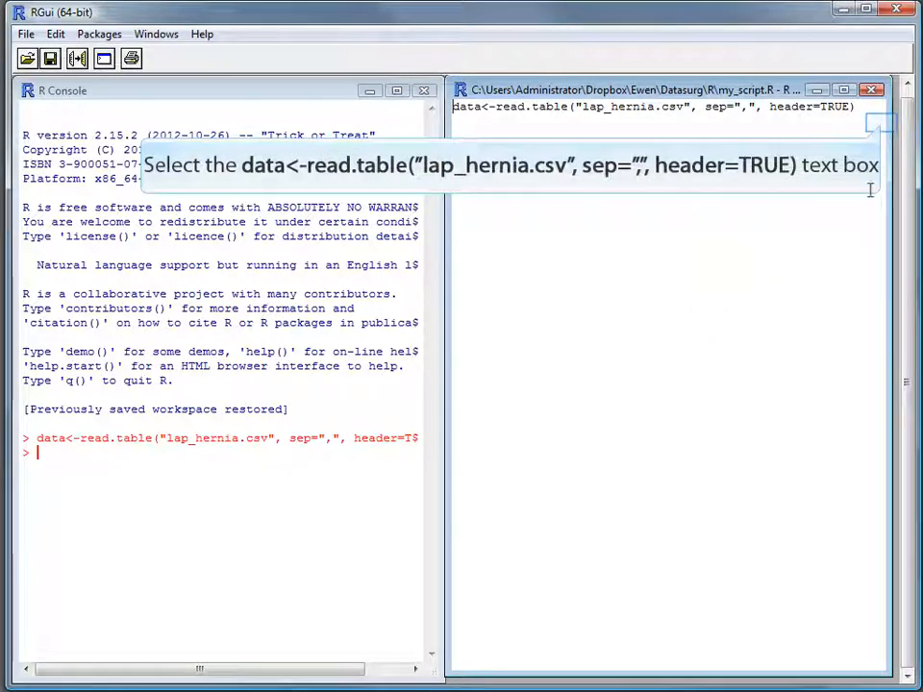
# Add ls() on a new line below the read.table line and run it to list the workspace objects
pyautogui.click(882, 124)
pyautogui.press('Return')
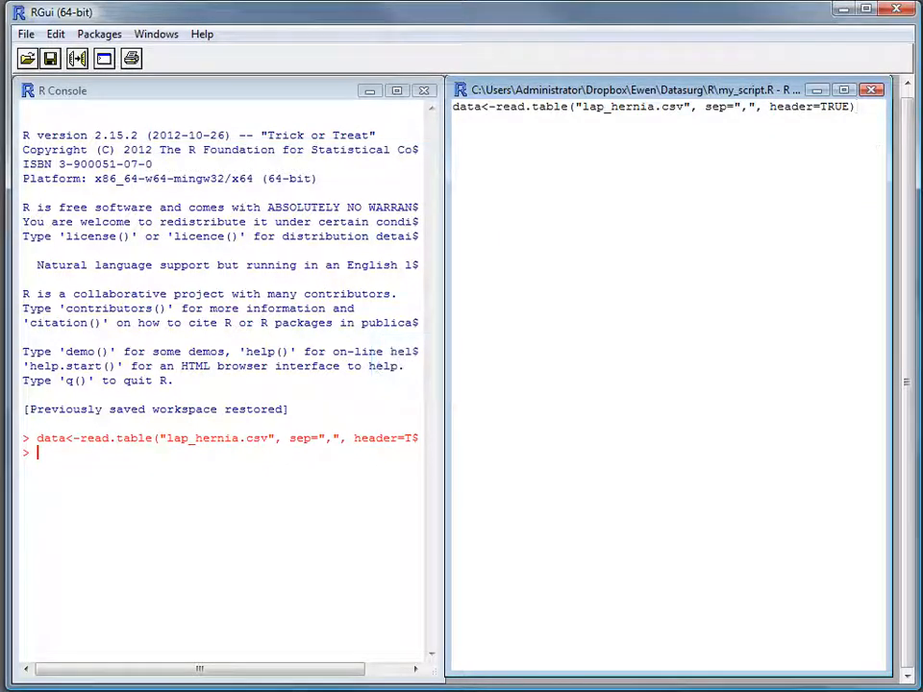
pyautogui.press('Up')
pyautogui.press('Up')
pyautogui.press('Down')
pyautogui.write('ls()')
pyautogui.hotkey('ctrl', 'r')
pyautogui.hotkey('ctrl', 'r')
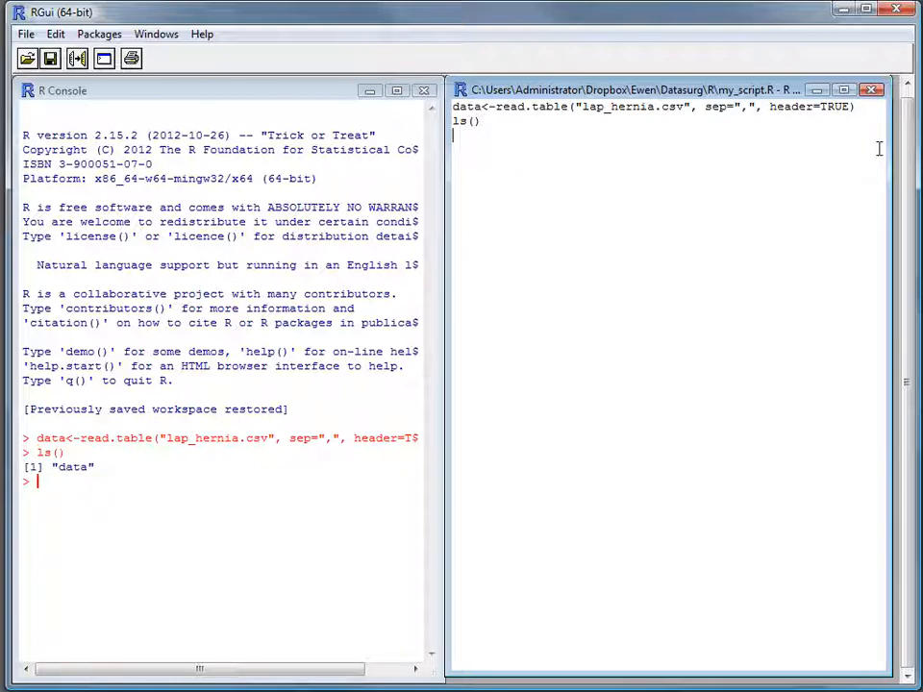
# Add a line containing data to the script and run it to print the full dataset in the console
pyautogui.write('data')
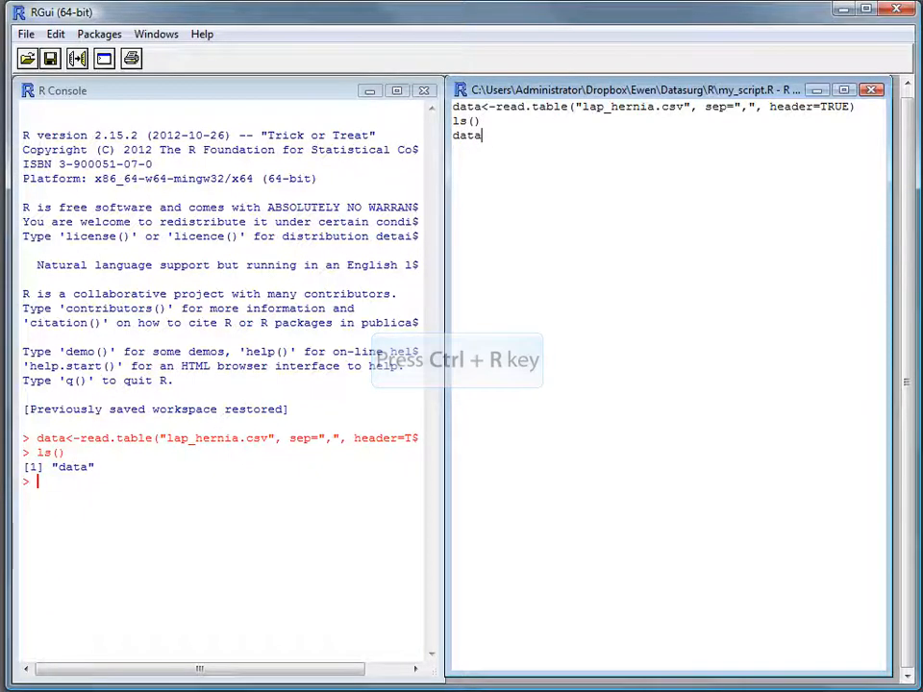
pyautogui.hotkey('ctrl', 'r')
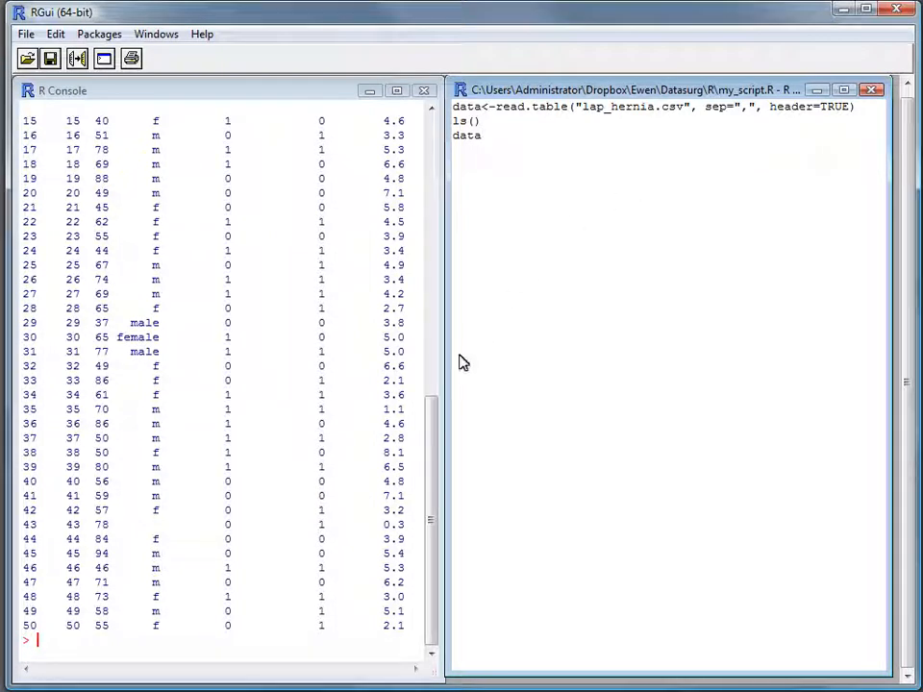
pyautogui.moveTo(433, 517); pyautogui.dragTo(480, 546)
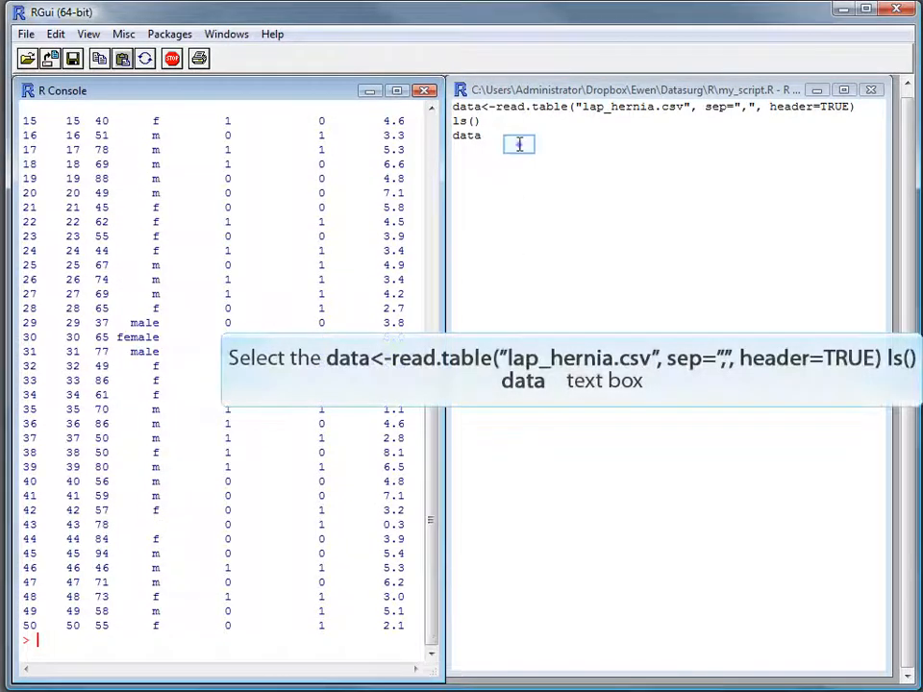
# Add summary(data) on a new line of the script and run it to summarise the variables
pyautogui.click(519, 144)
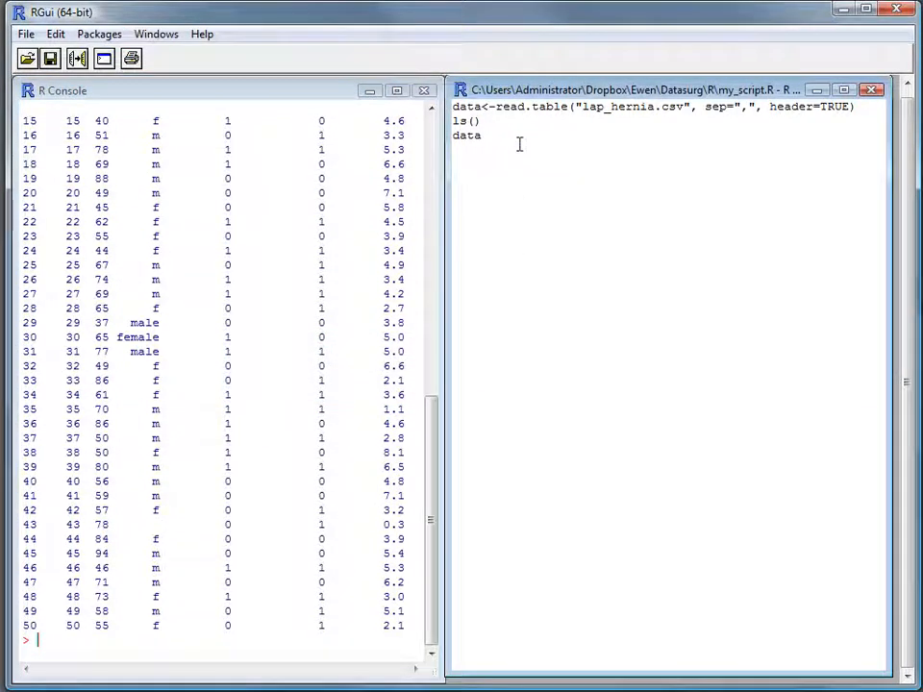
pyautogui.write('summary(data)')
pyautogui.hotkey('ctrl', 'r')
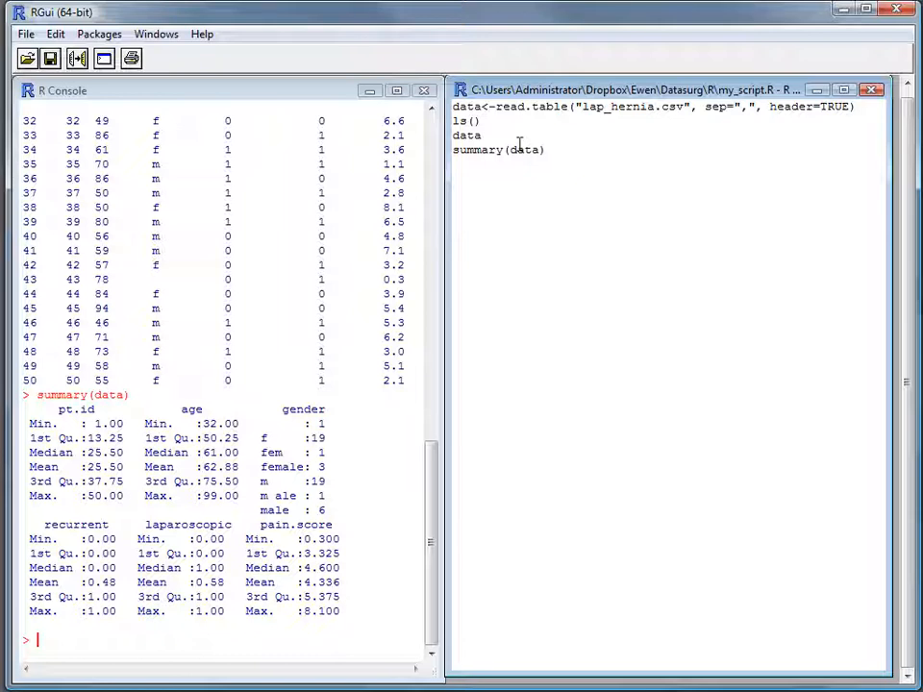
# Add str(data) below summary(data) and run it to display the structure of the data frame
pyautogui.write('str(data)')
pyautogui.press('Return')
pyautogui.hotkey('ctrl', 'r')
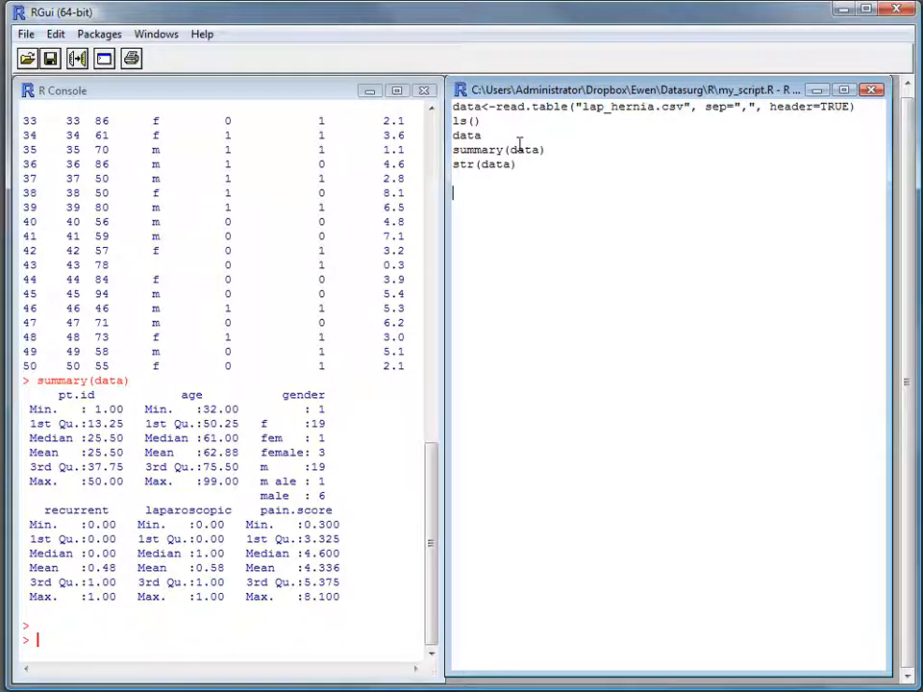
pyautogui.press('Up')
pyautogui.press('Up')
pyautogui.hotkey('ctrl', 'r')
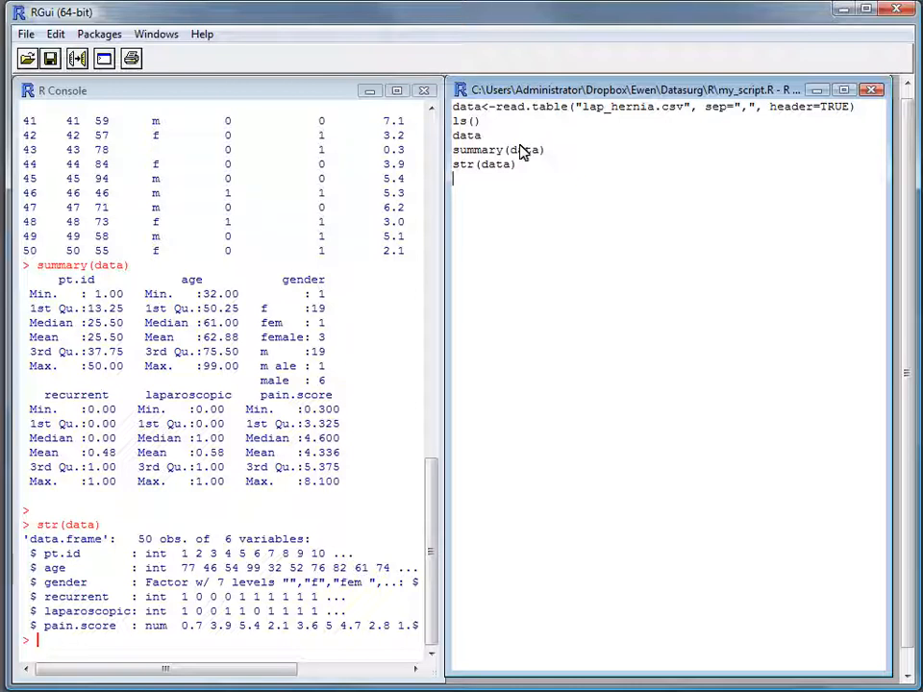
# Add ?read.table below str(data) in the script, run it, and skim the Data Input help page through to its examples
pyautogui.click(827, 255)
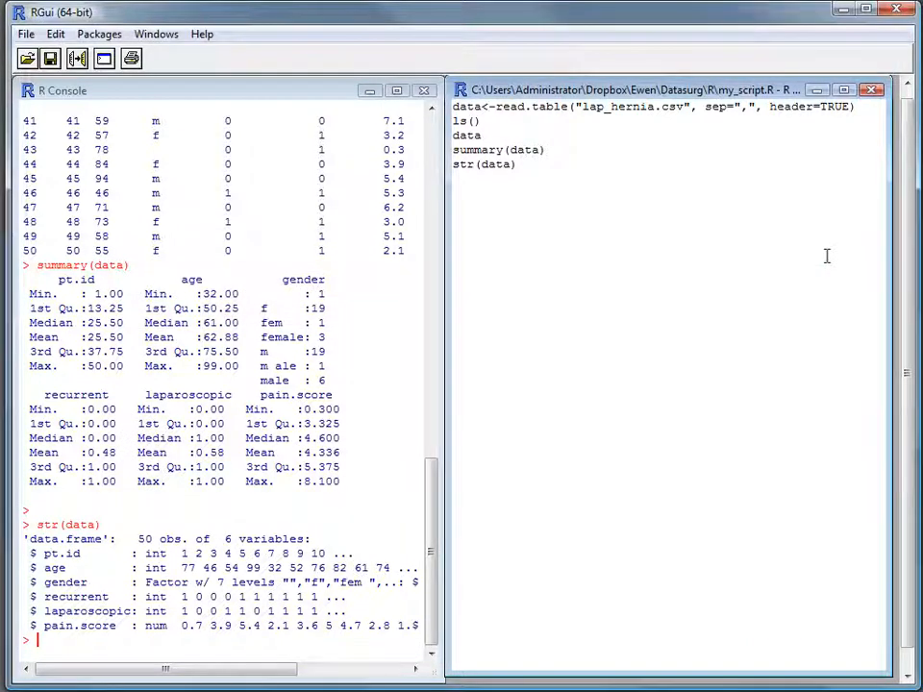
pyautogui.write('?ra')
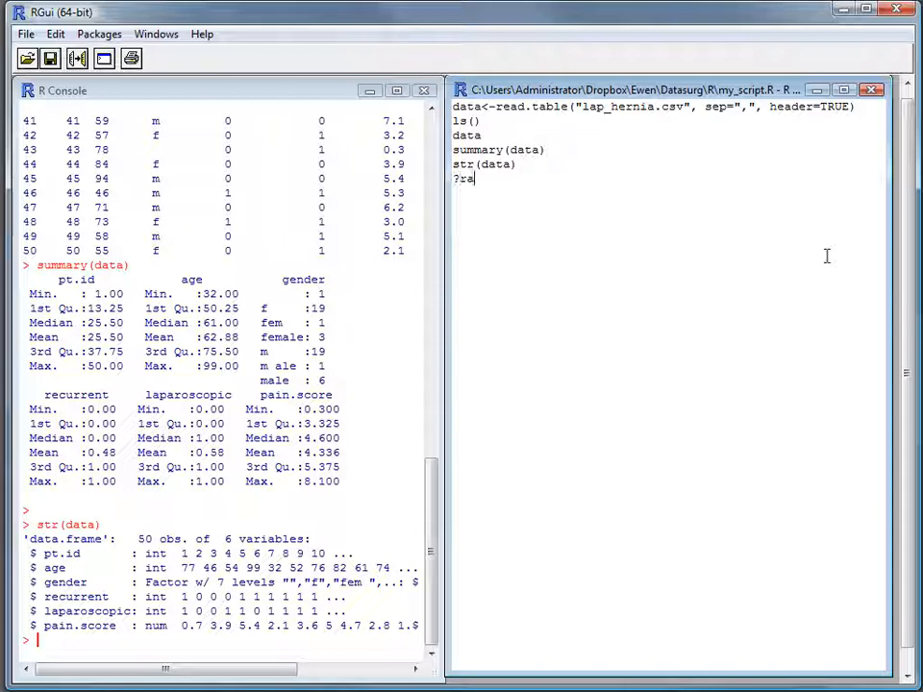
pyautogui.press('BackSpace')
pyautogui.write('ead.table')
pyautogui.hotkey('ctrl', 'r')
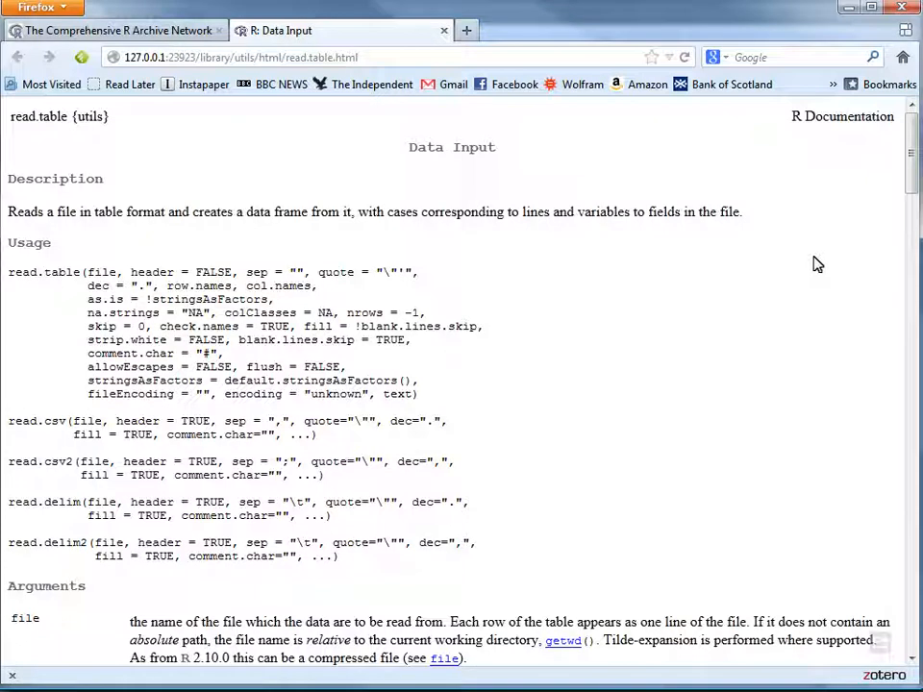
pyautogui.scroll(-2, 673, 408)
pyautogui.scroll(1, 673, 407)
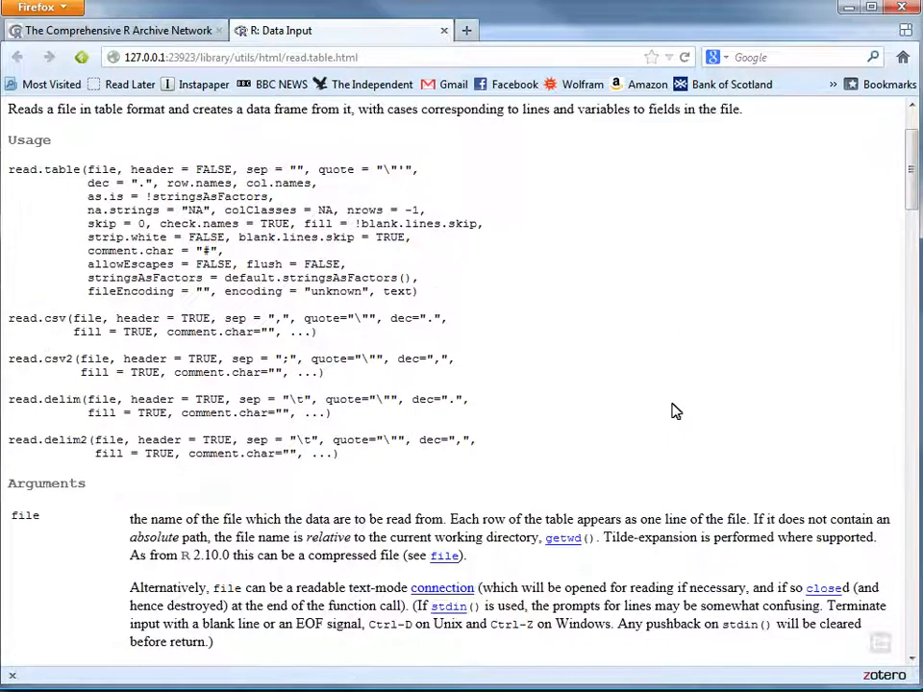
pyautogui.scroll(-3, 672, 412)
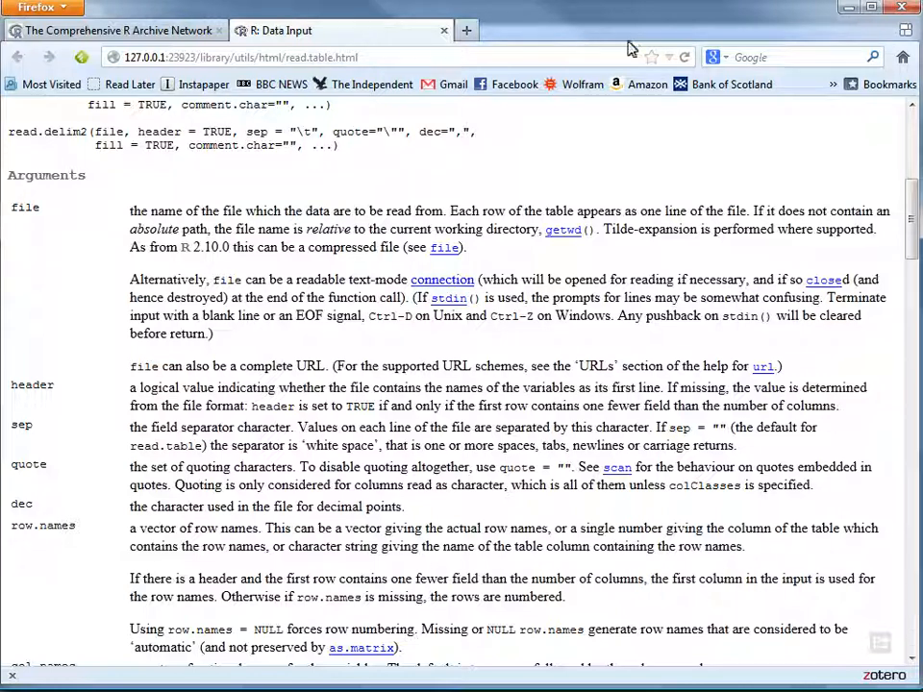
pyautogui.moveTo(912, 217); pyautogui.dragTo(891, 626)
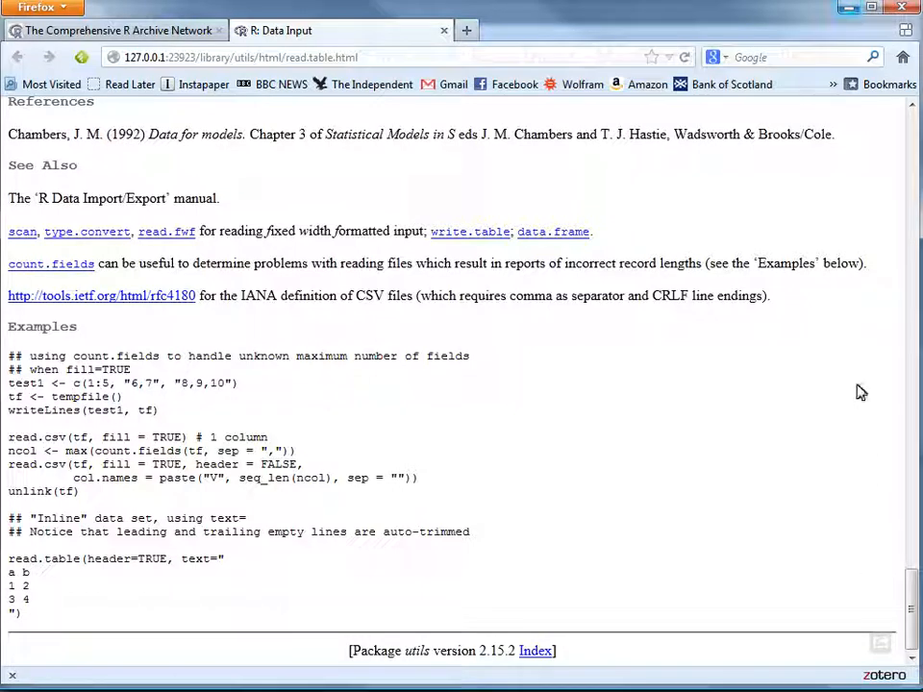
pyautogui.click(848, 10)
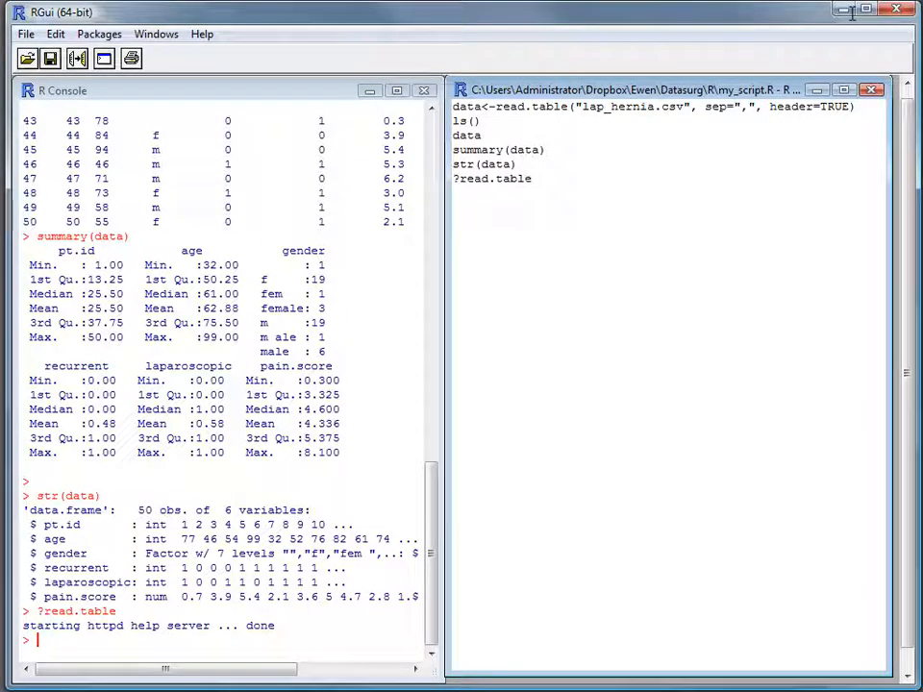
# Add ??read on a new script line, run it to search the help, and open the utils::read.table result
pyautogui.press('Return')
pyautogui.write('??read')
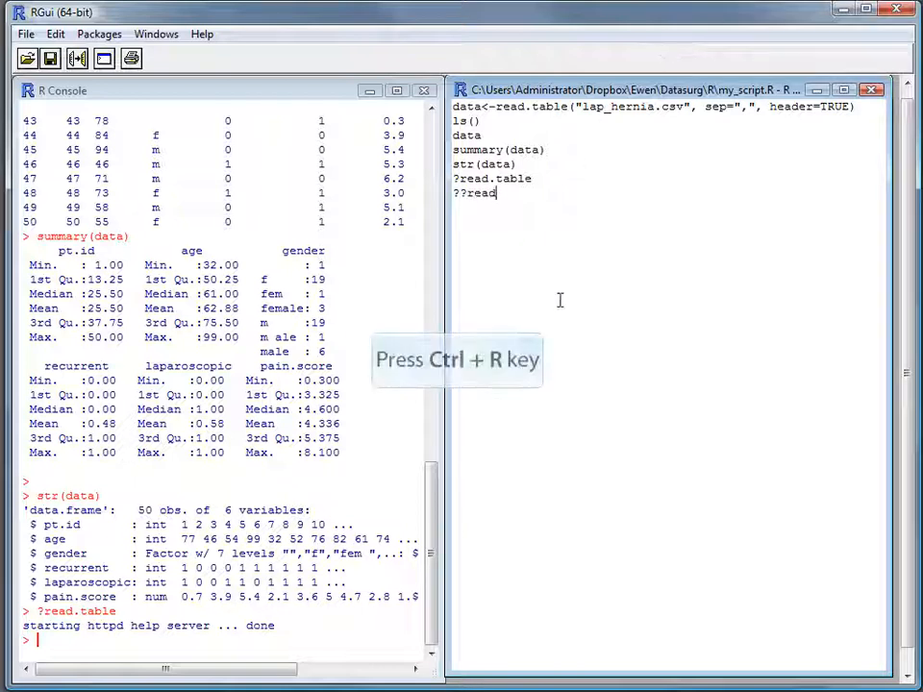
pyautogui.hotkey('ctrl', 'r')
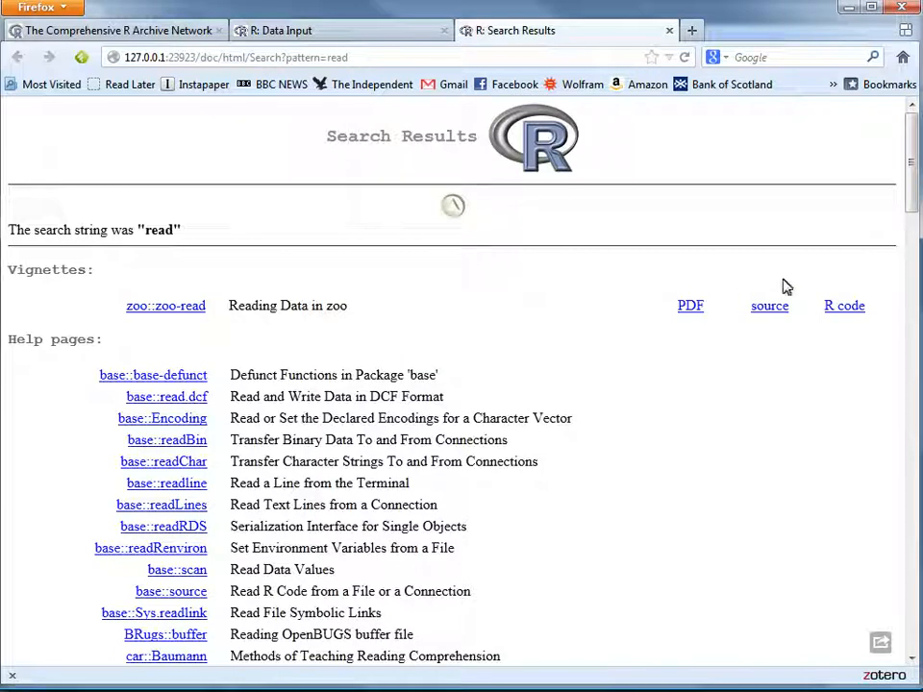
pyautogui.moveTo(911, 178); pyautogui.dragTo(911, 575)
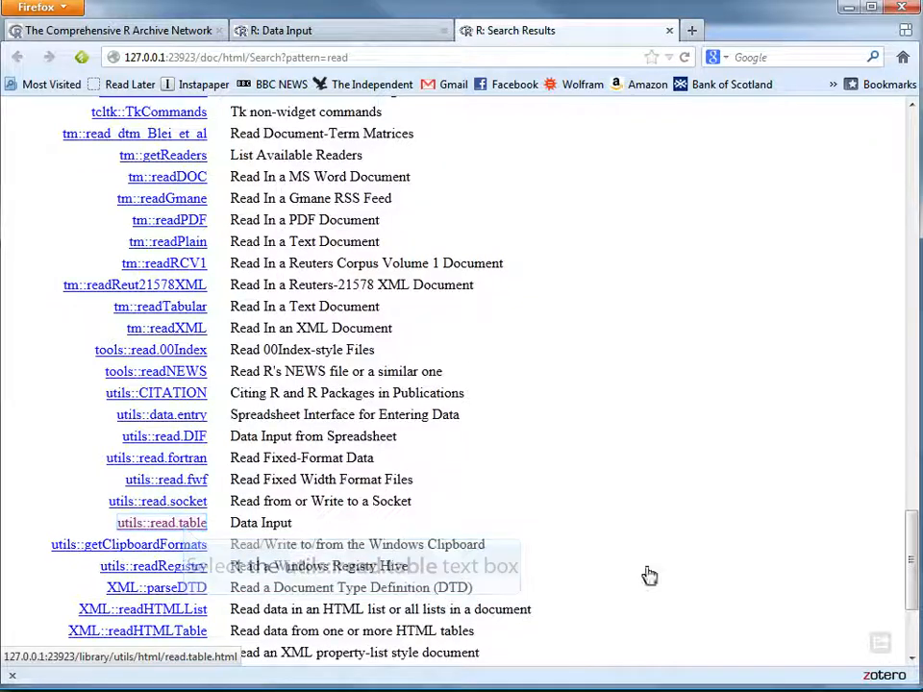
pyautogui.click(183, 528)
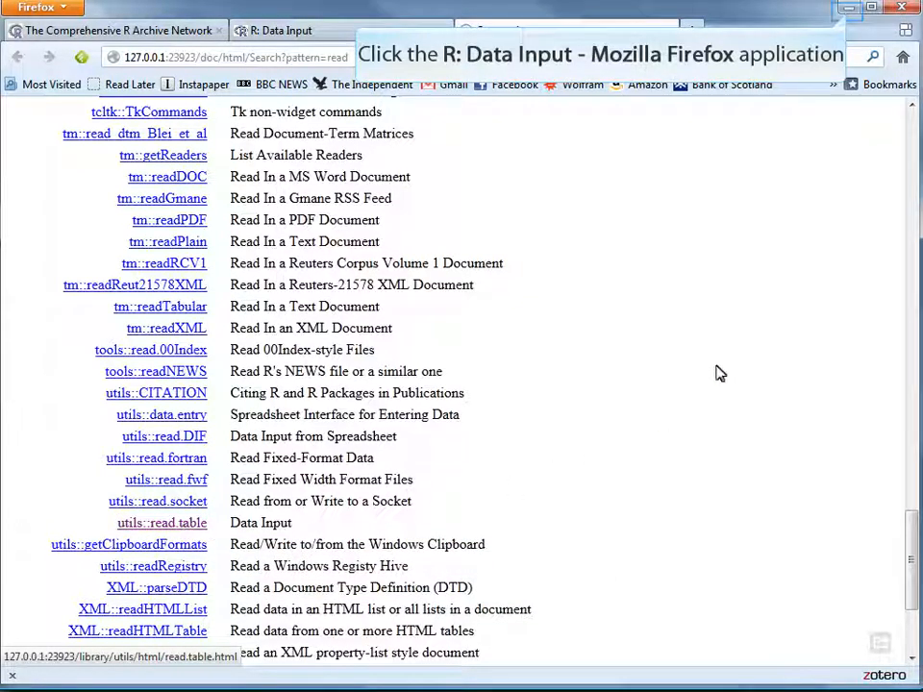
pyautogui.click(848, 10)
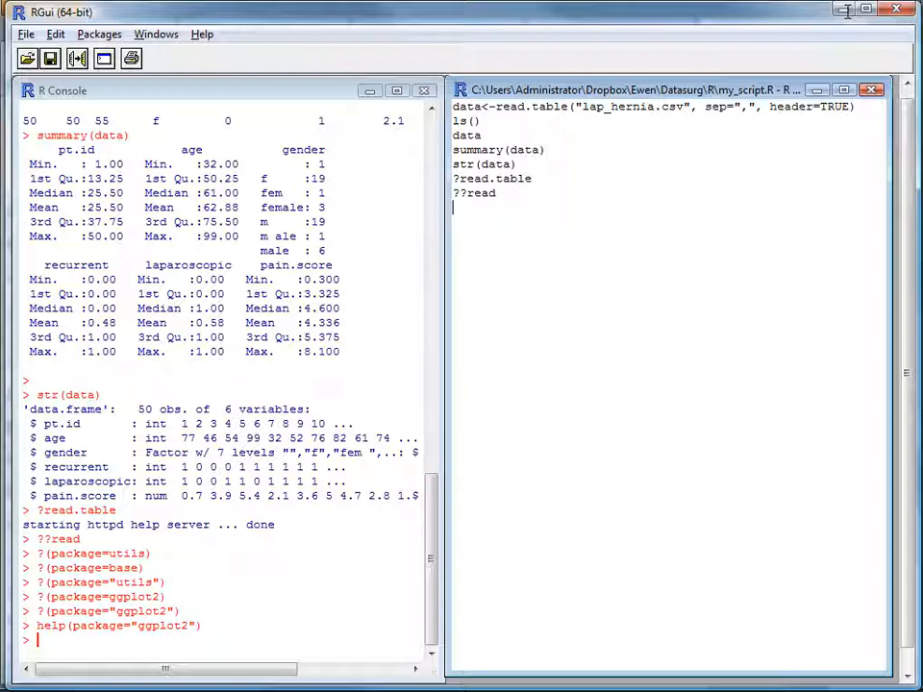
# Add help(package="ggplot2") to the script, run it, browse the package's documentation index, and return to the R window
pyautogui.write('help(package="ggplot')
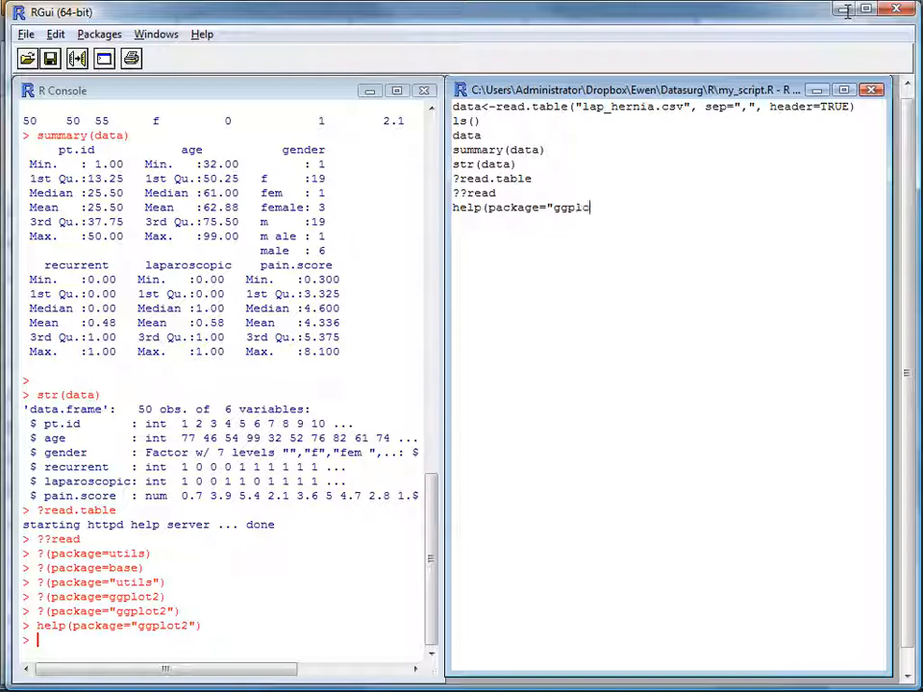
pyautogui.write('2")')
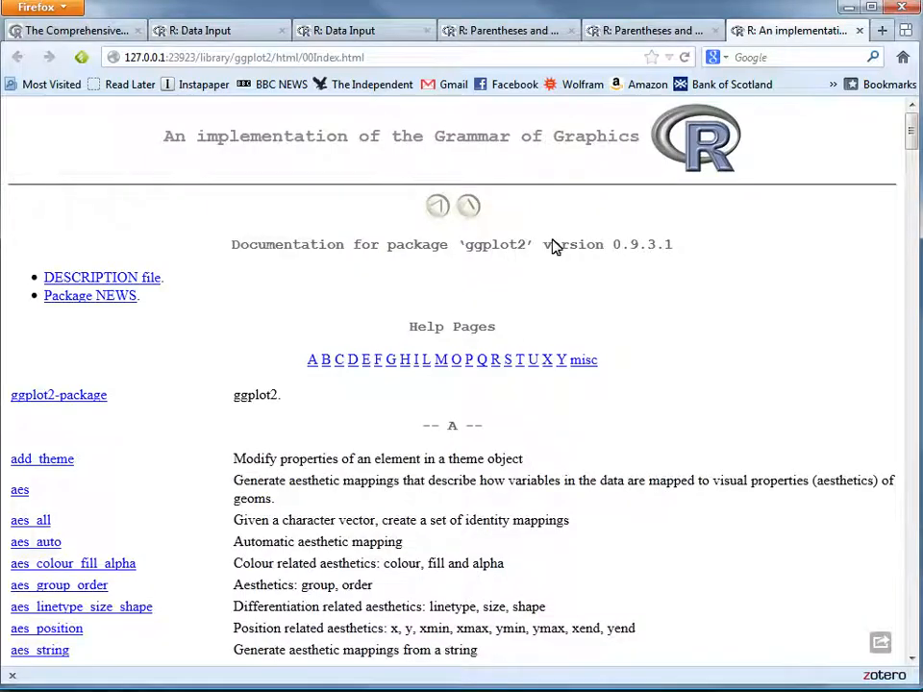
pyautogui.moveTo(912, 134); pyautogui.dragTo(916, 246)
pyautogui.hotkey('alt', 'Tab')
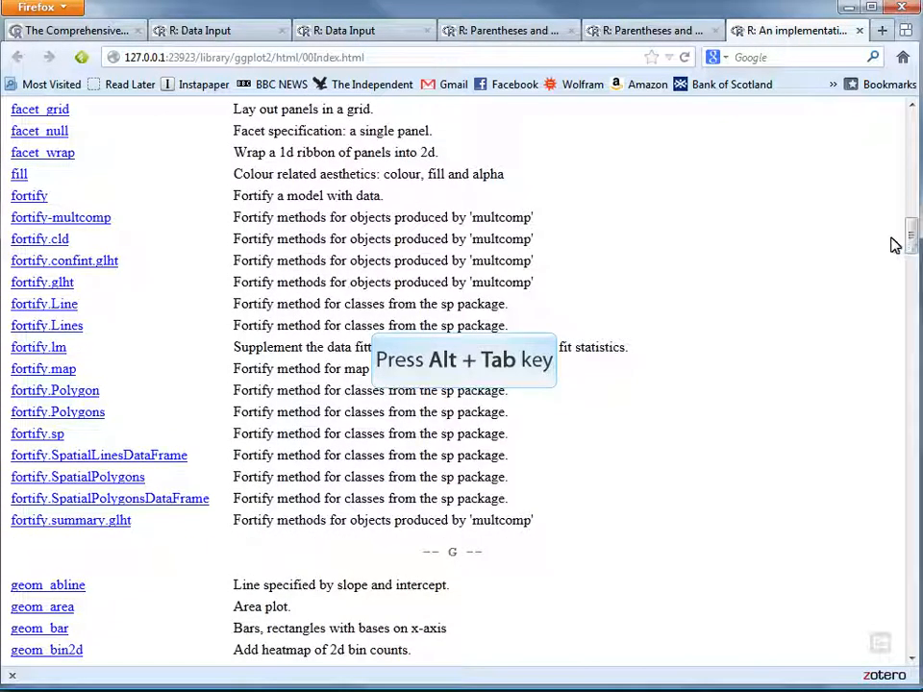
pyautogui.hotkey('alt', 'Tab')
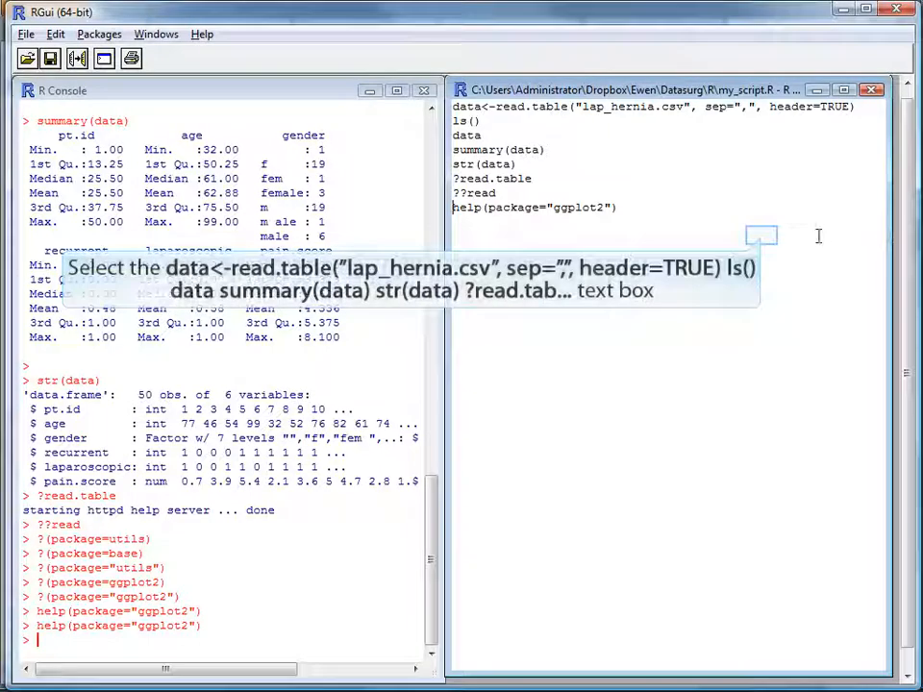
# Add help(read.table) on a new line of the script, run it to open the help page, and return to R
pyautogui.click(762, 234)
pyautogui.press('Return')
pyautogui.write('help(')
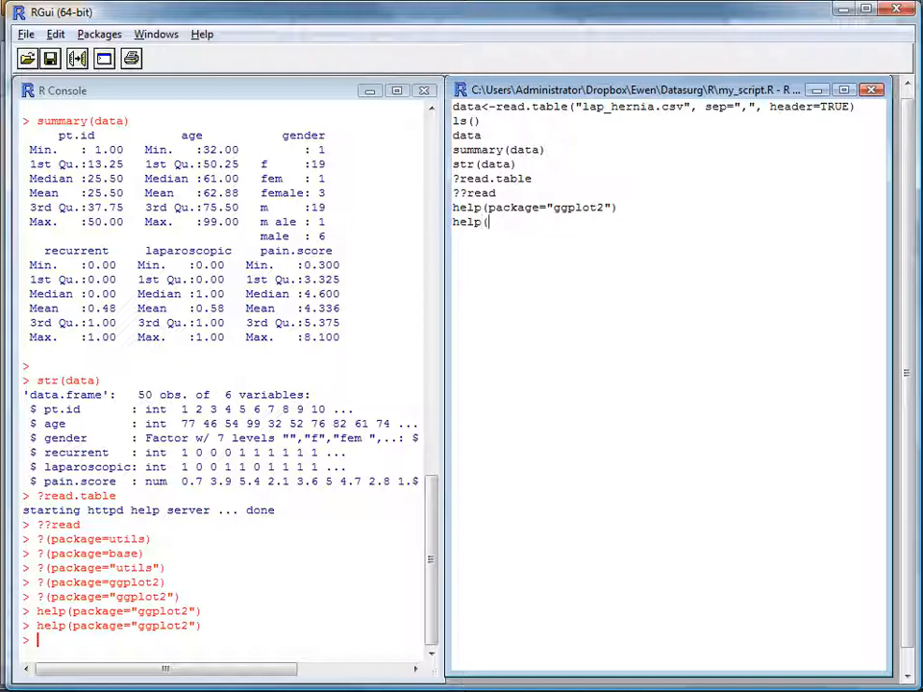
pyautogui.write('read.table)')
pyautogui.hotkey('ctrl', 'r')
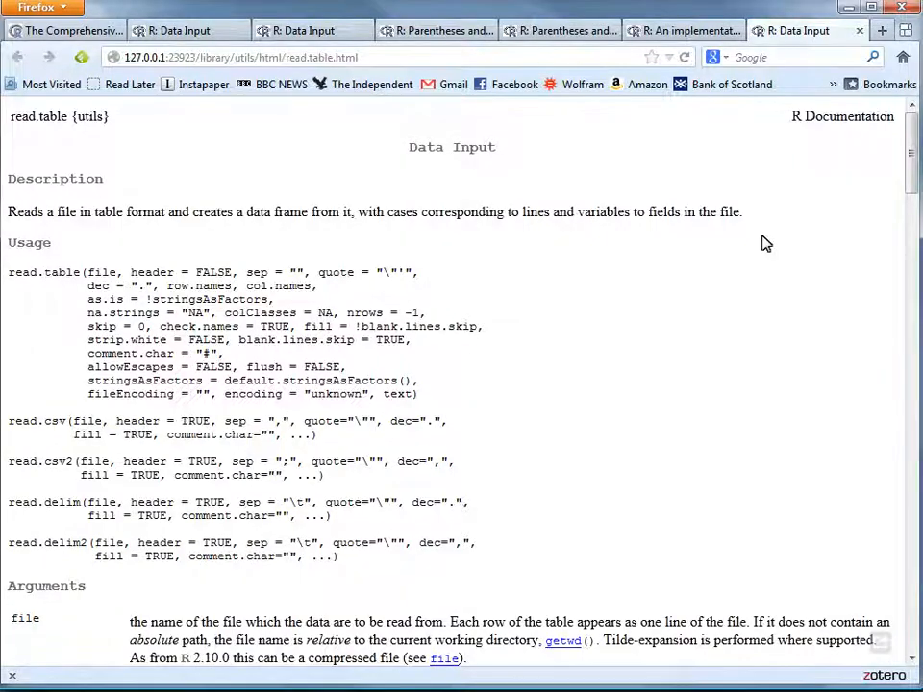
pyautogui.hotkey('alt', 'Tab')
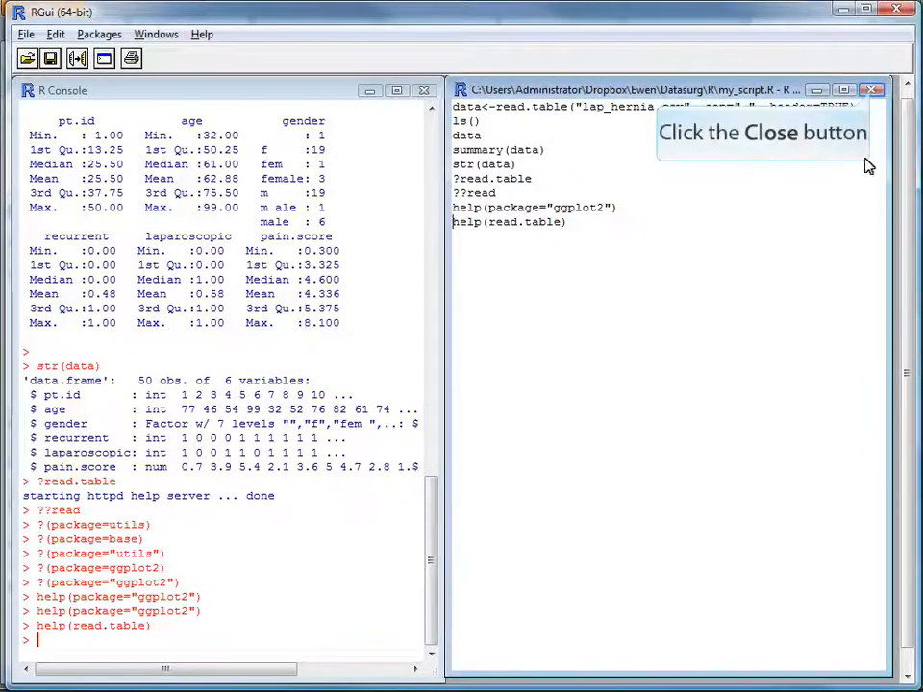
# Close my_script.R with its changes saved, and quit R while saving the workspace image
pyautogui.click(871, 91)
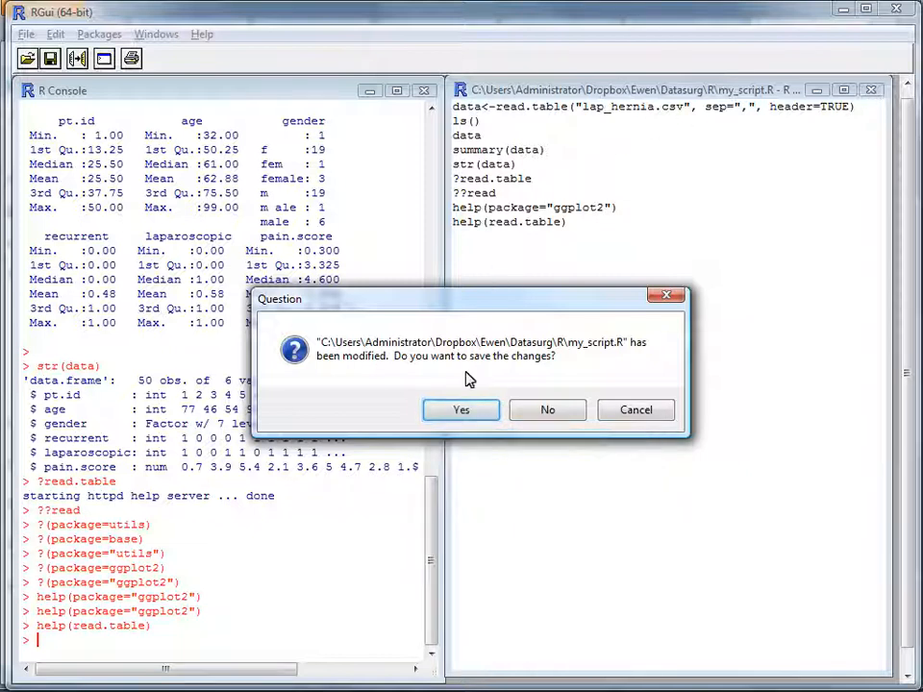
pyautogui.click(462, 411)
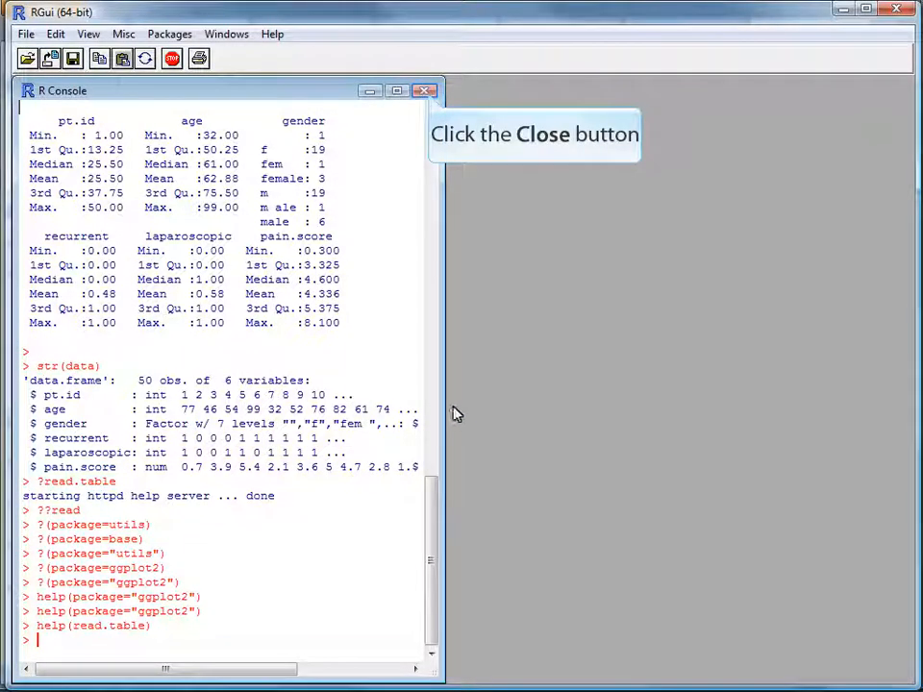
pyautogui.click(427, 93)
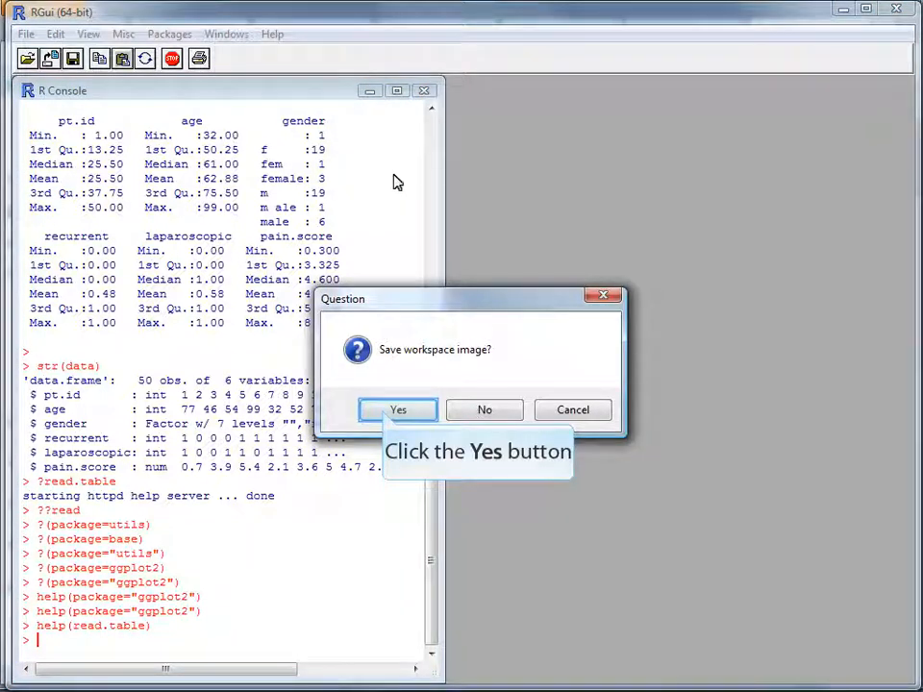
pyautogui.click(395, 411)
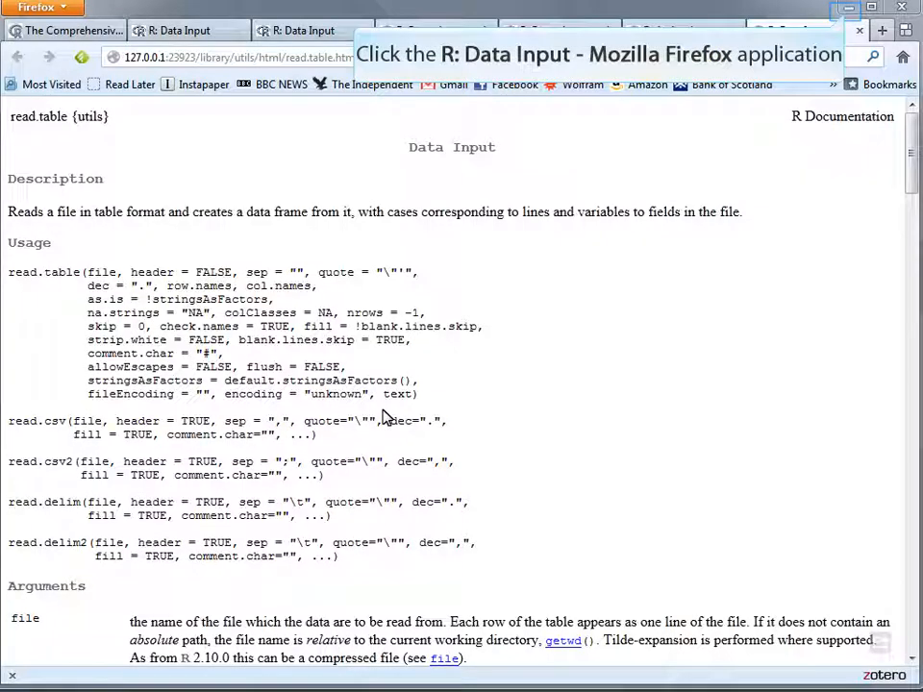